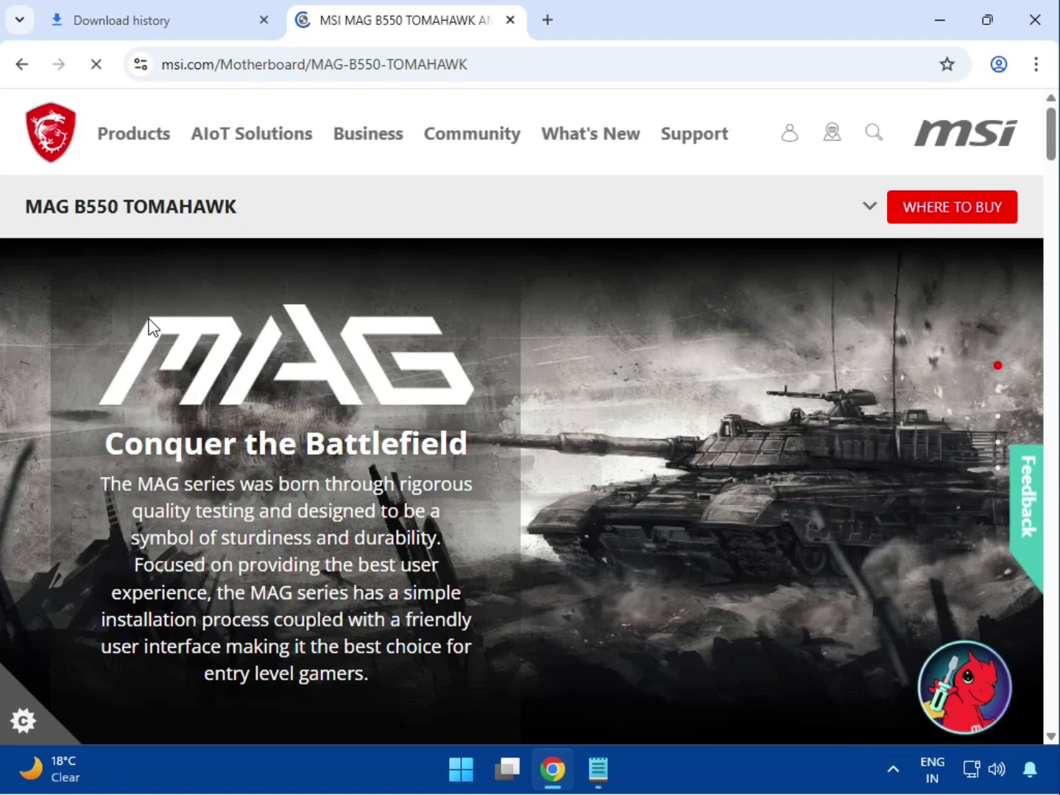
Open the support page of the MAG B550 TOMAHAWK motherboard.
left_click(869, 207)
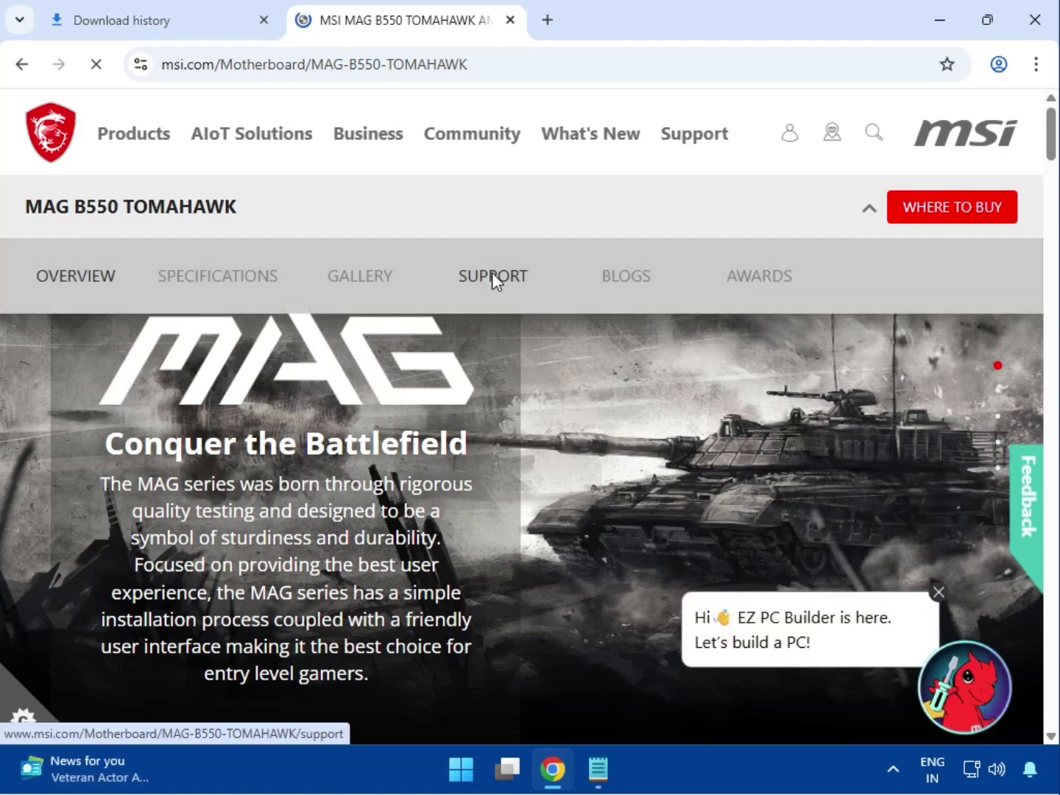
left_click(494, 277)
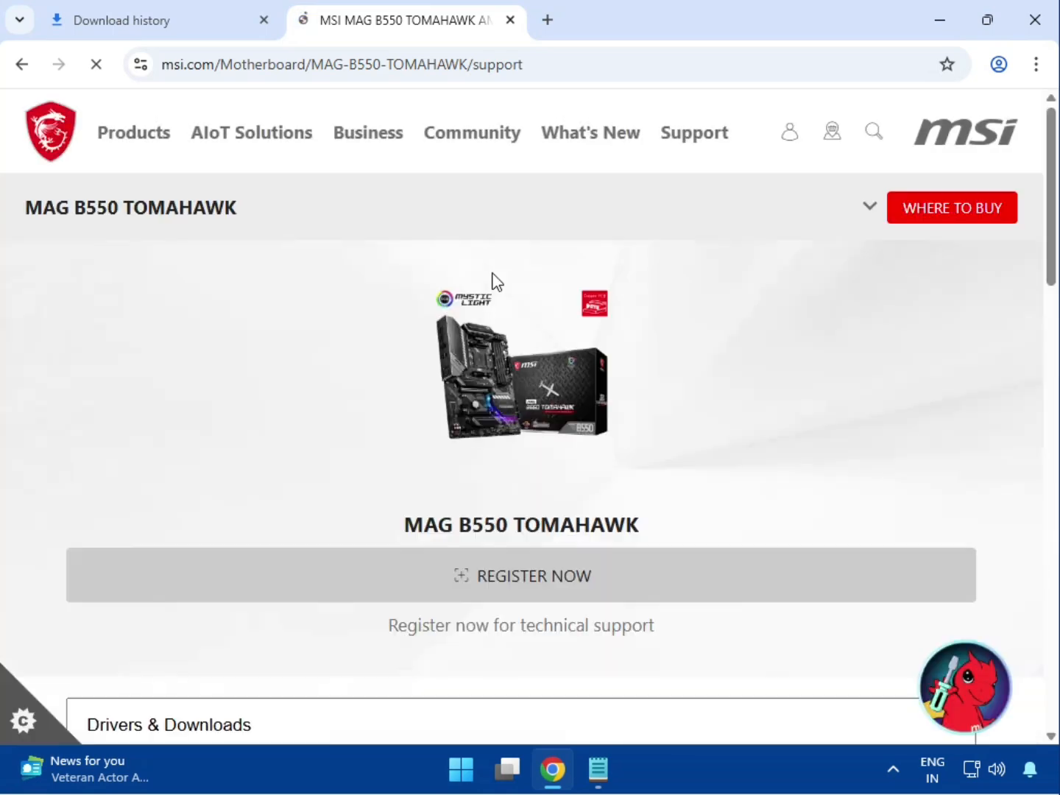
scroll(493, 278, "down", 4)
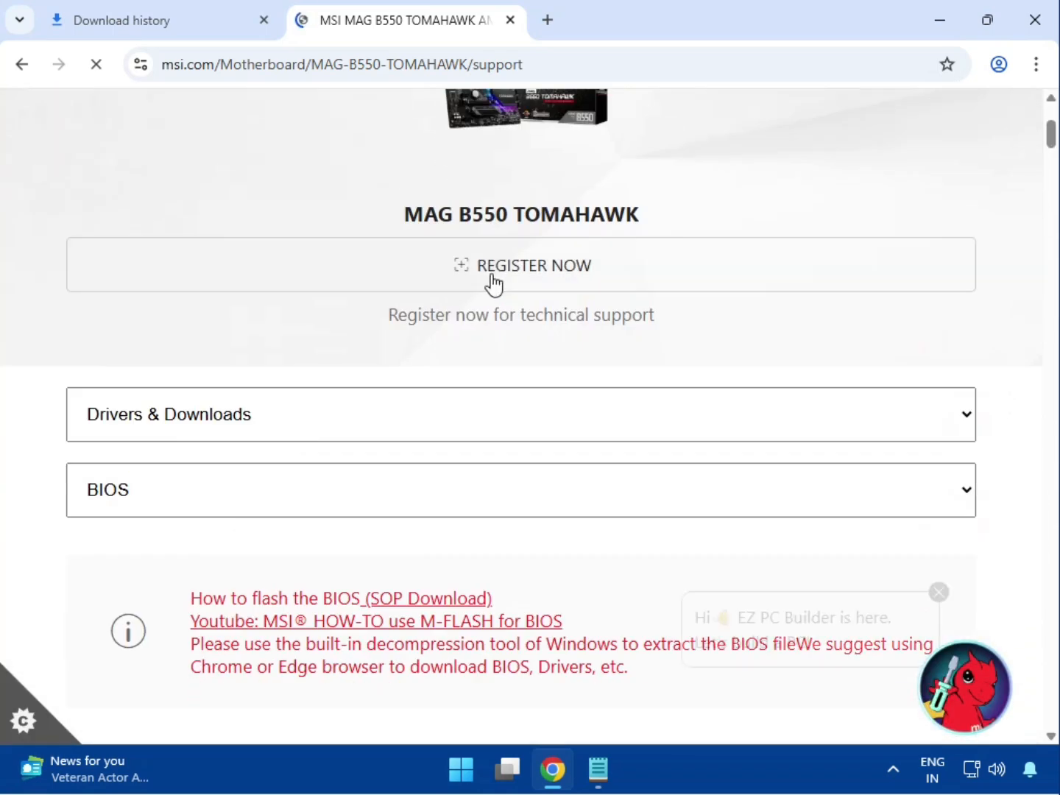
Show the Driver category under Drivers & Downloads for the motherboard.
left_click(232, 428)
left_click(204, 458)
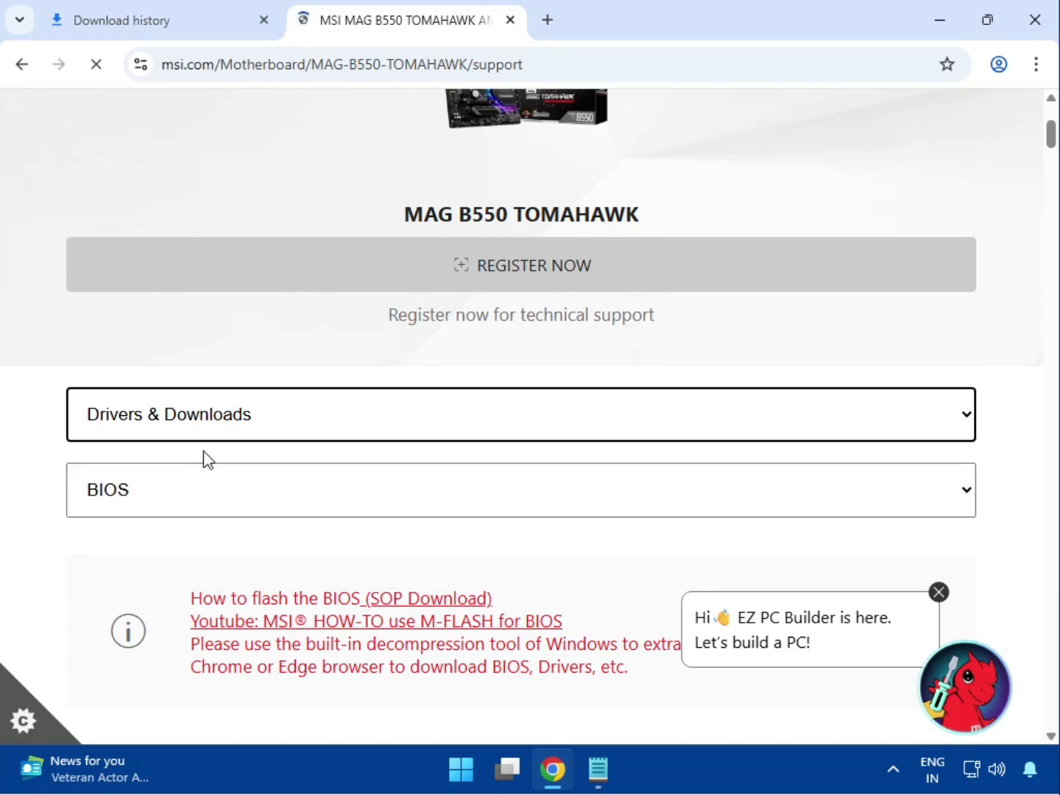
scroll(203, 464, "down", 1)
left_click(175, 410)
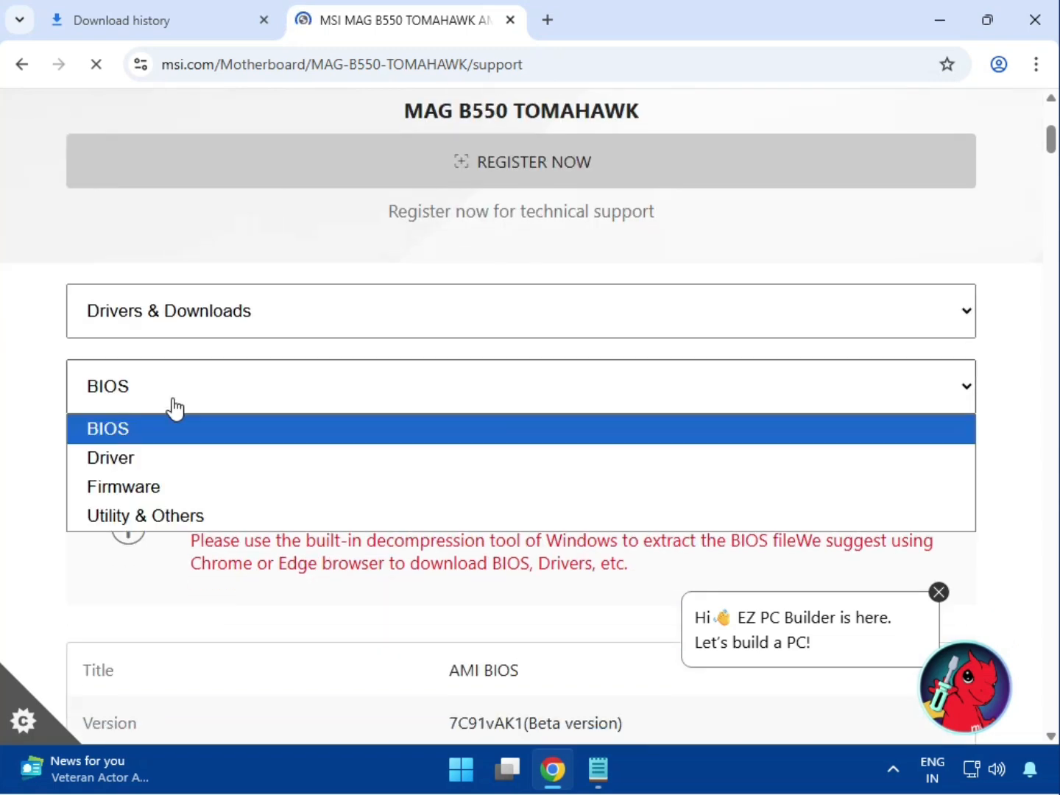
left_click(168, 455)
scroll(180, 435, "down", 2)
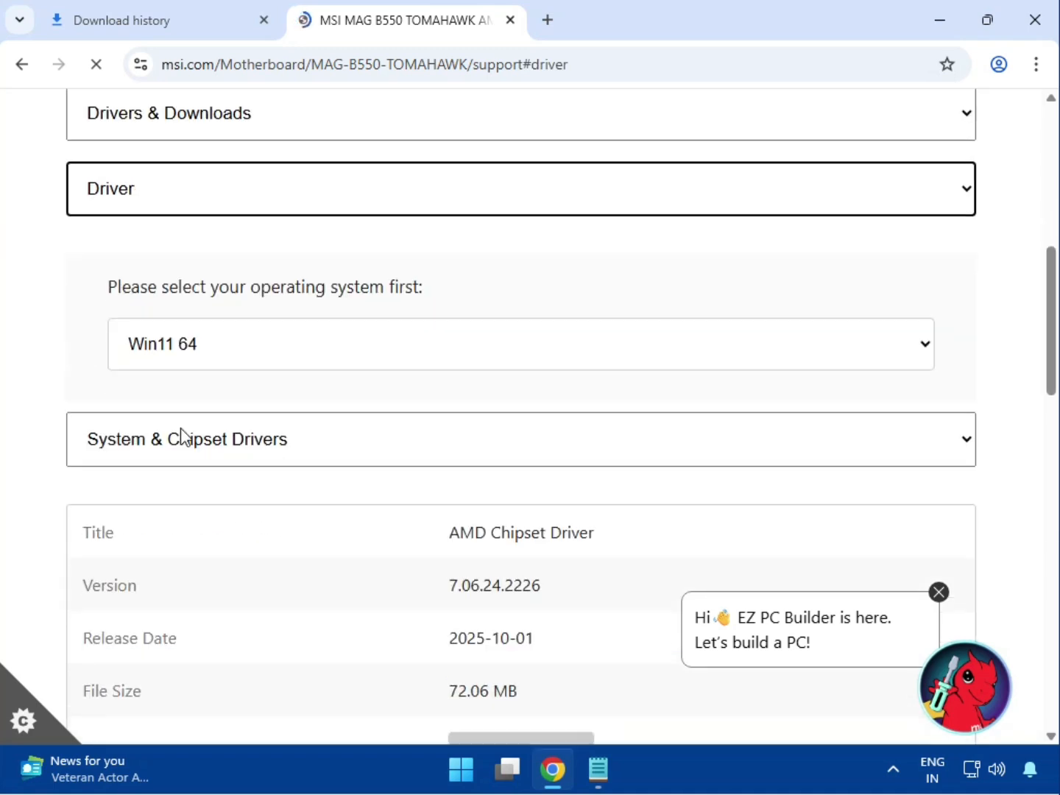
Select Win11 64 as the operating system for the driver listings.
left_click(207, 341)
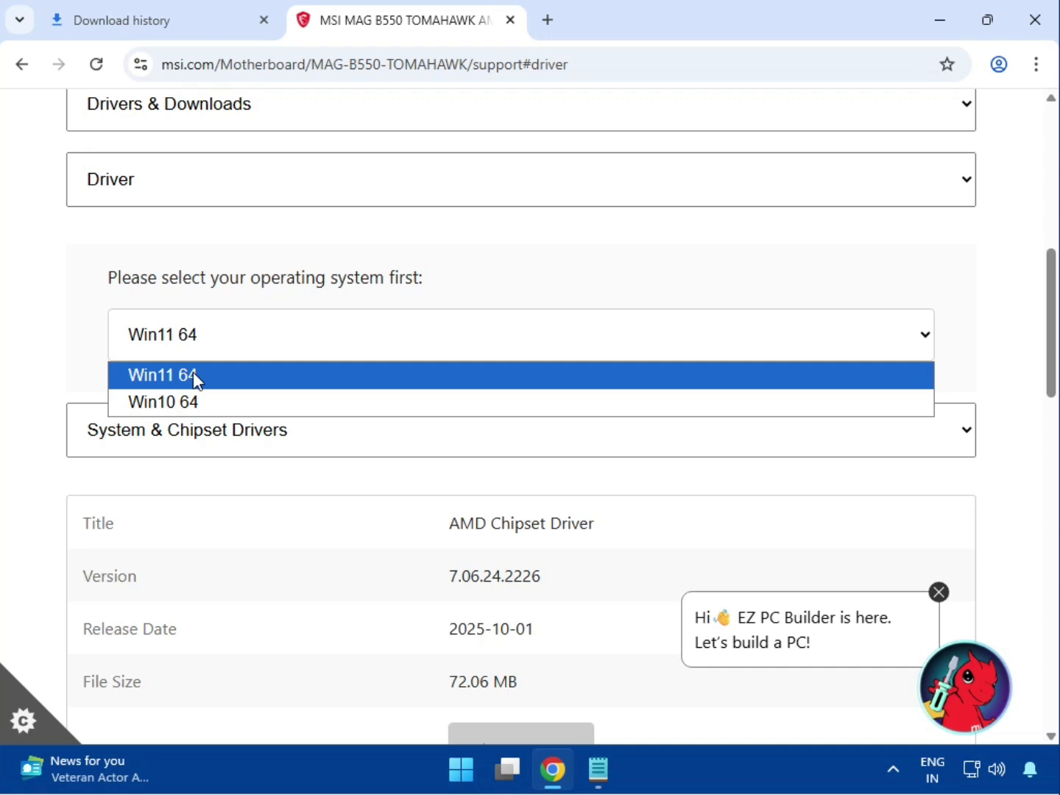
left_click(193, 375)
scroll(194, 381, "down", 1)
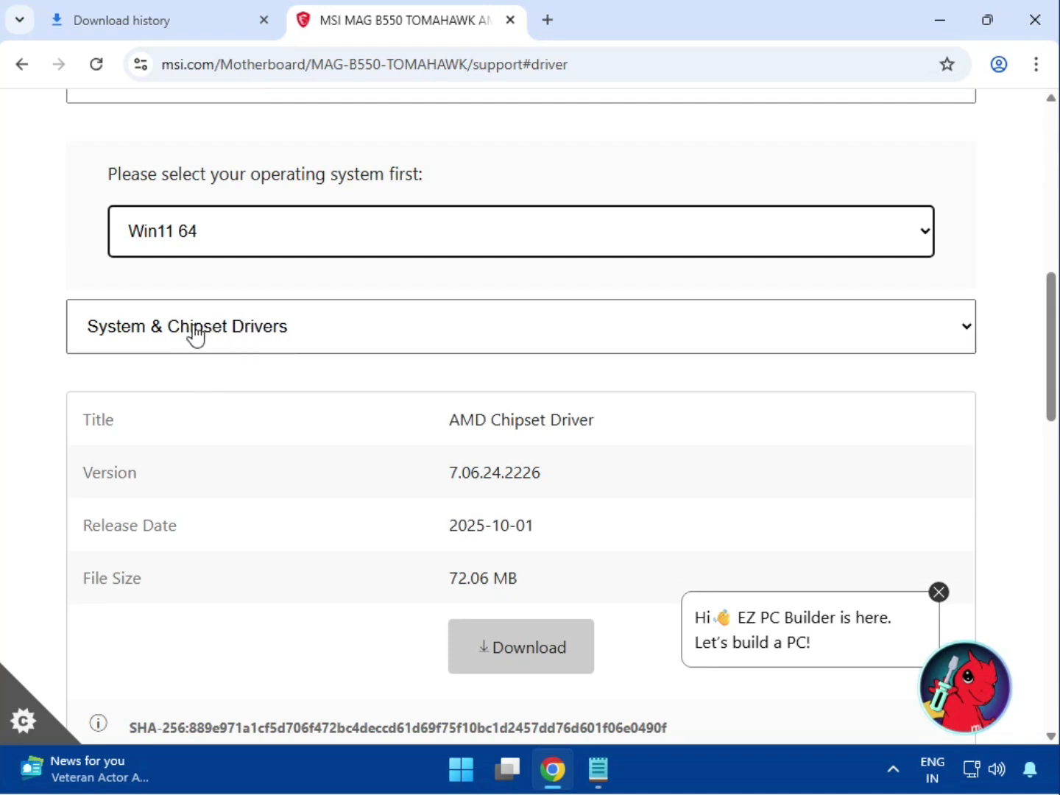
Choose System & Chipset Drivers and download the AMD Chipset Driver.
left_click(232, 339)
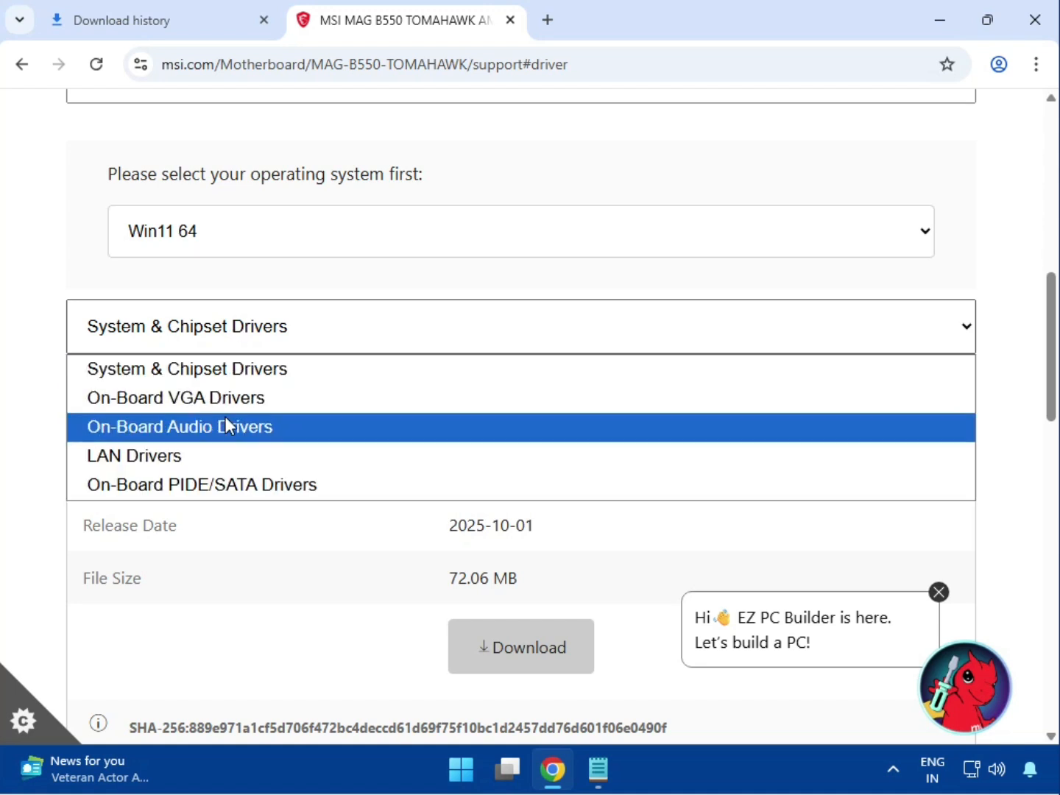
left_click(244, 372)
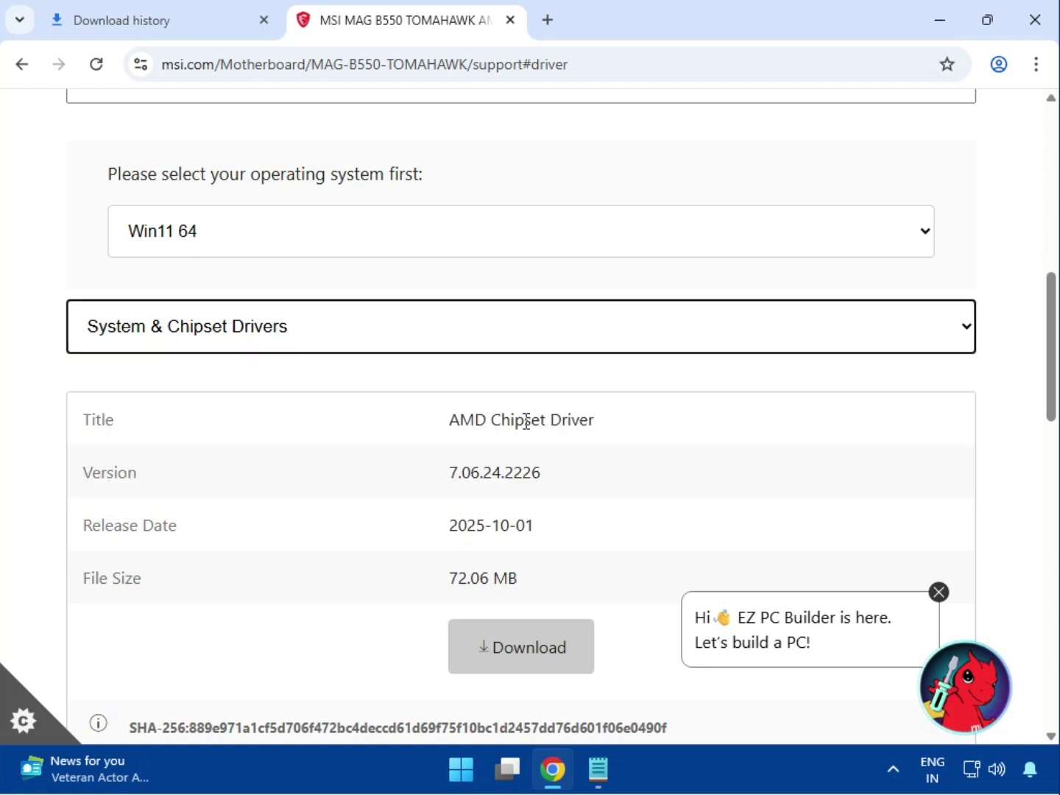
left_click_drag(447, 422, 641, 420)
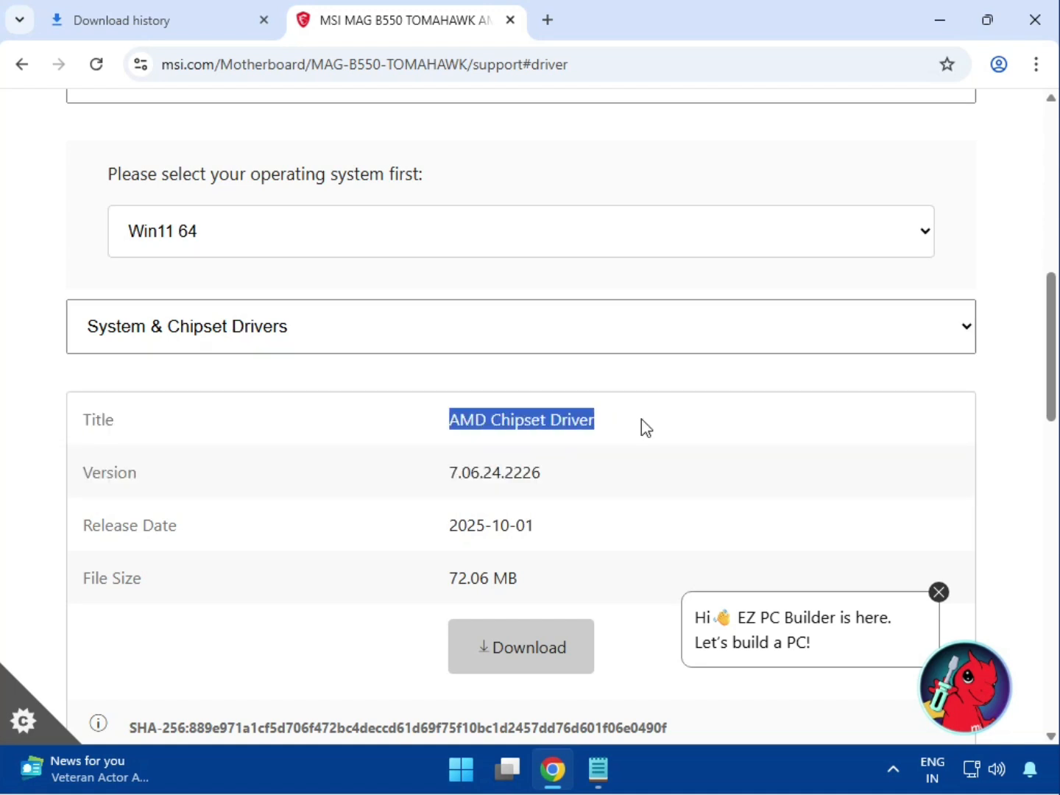
left_click(561, 634)
Switch to On-Board VGA Drivers and download the AMD Graphics Drivers package.
left_click(308, 351)
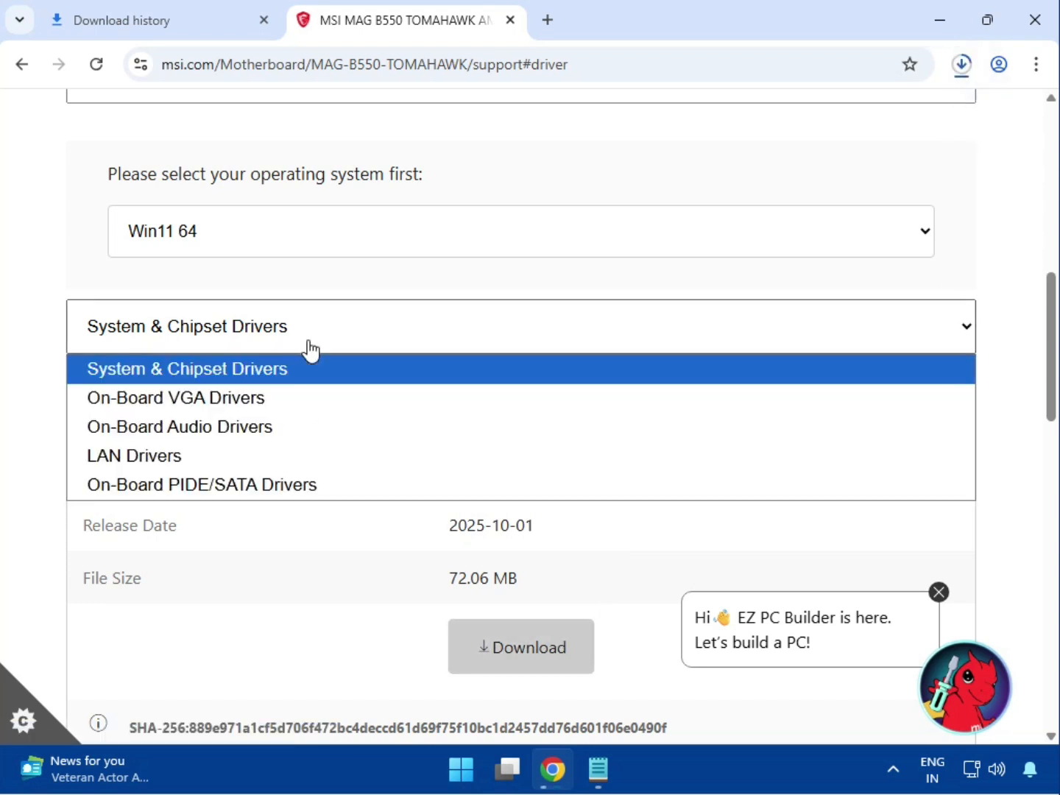
left_click(292, 400)
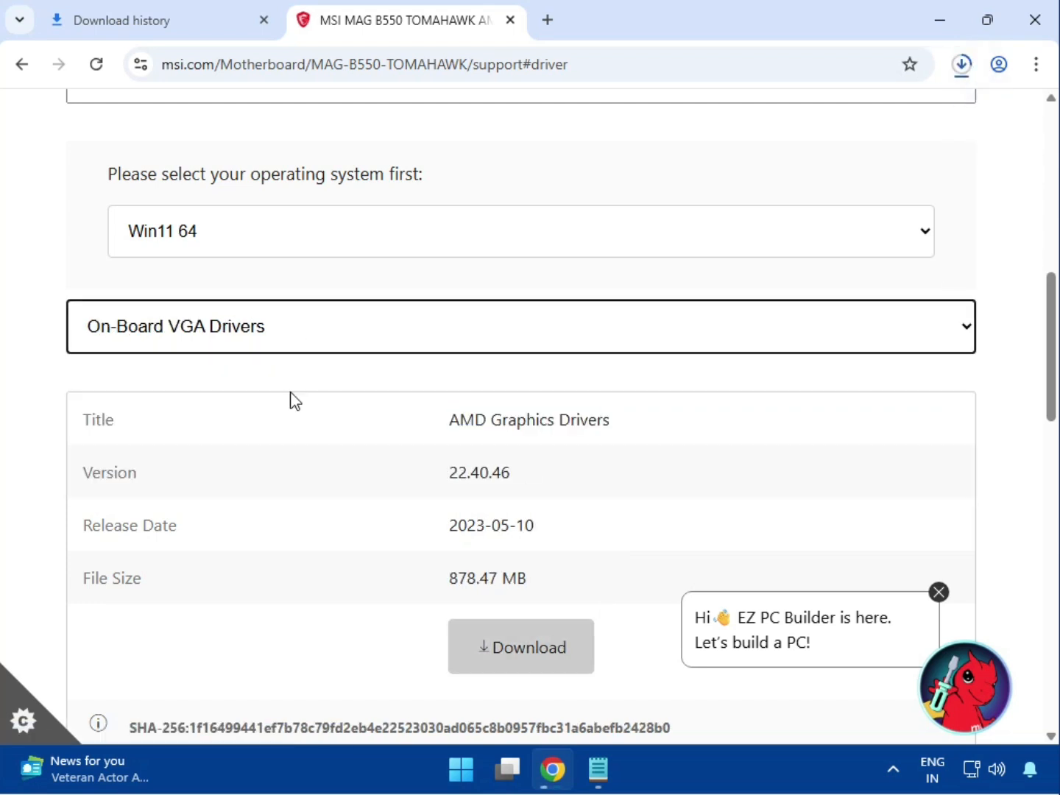
left_click(468, 428)
left_click_drag(451, 431, 628, 444)
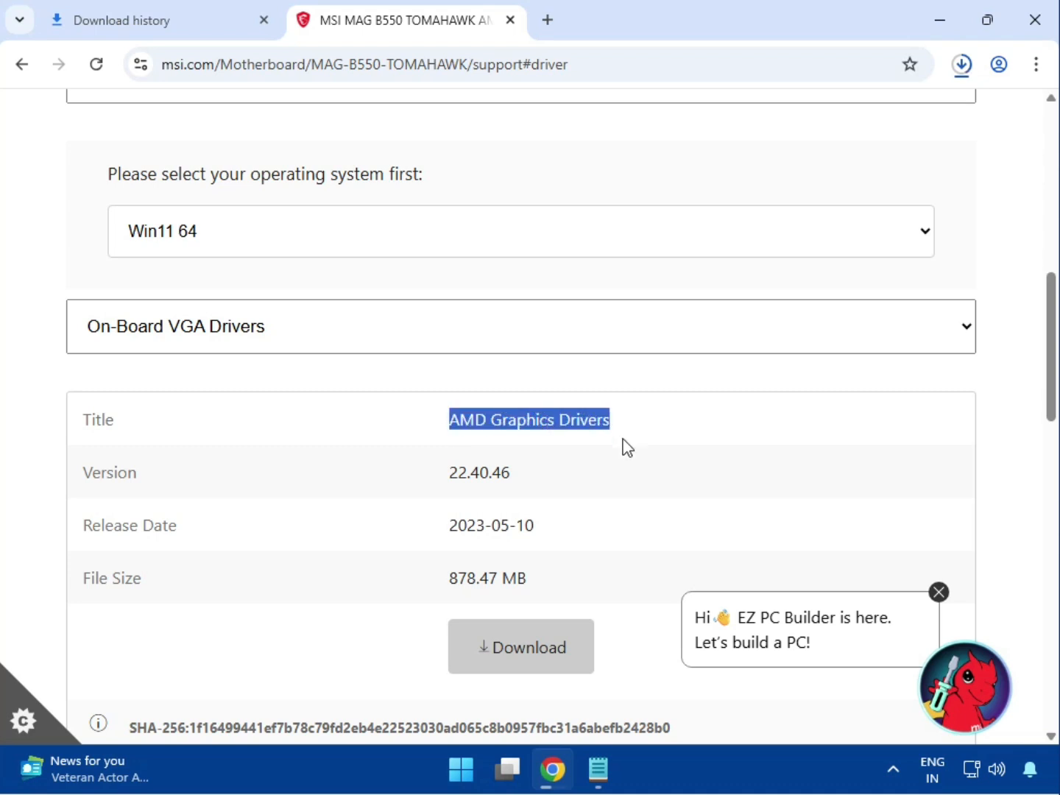
left_click(551, 635)
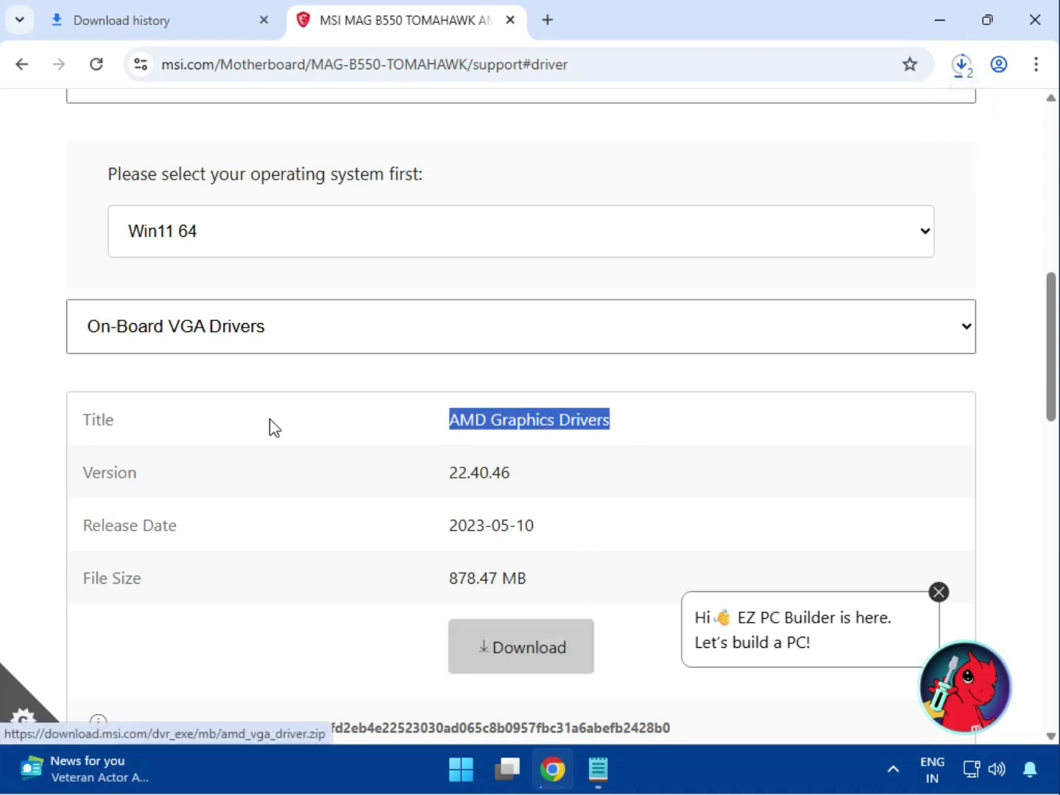
Switch to On-Board Audio Drivers and download the Realtek HD Universal Driver.
left_click(232, 343)
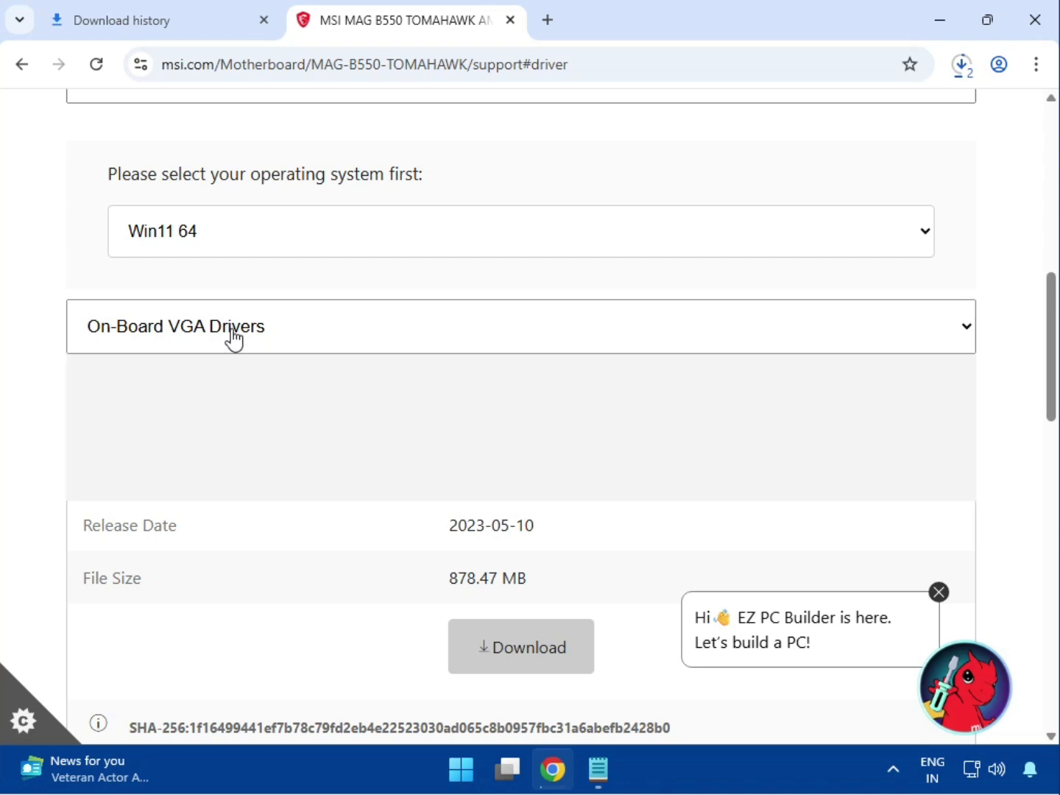
left_click(242, 427)
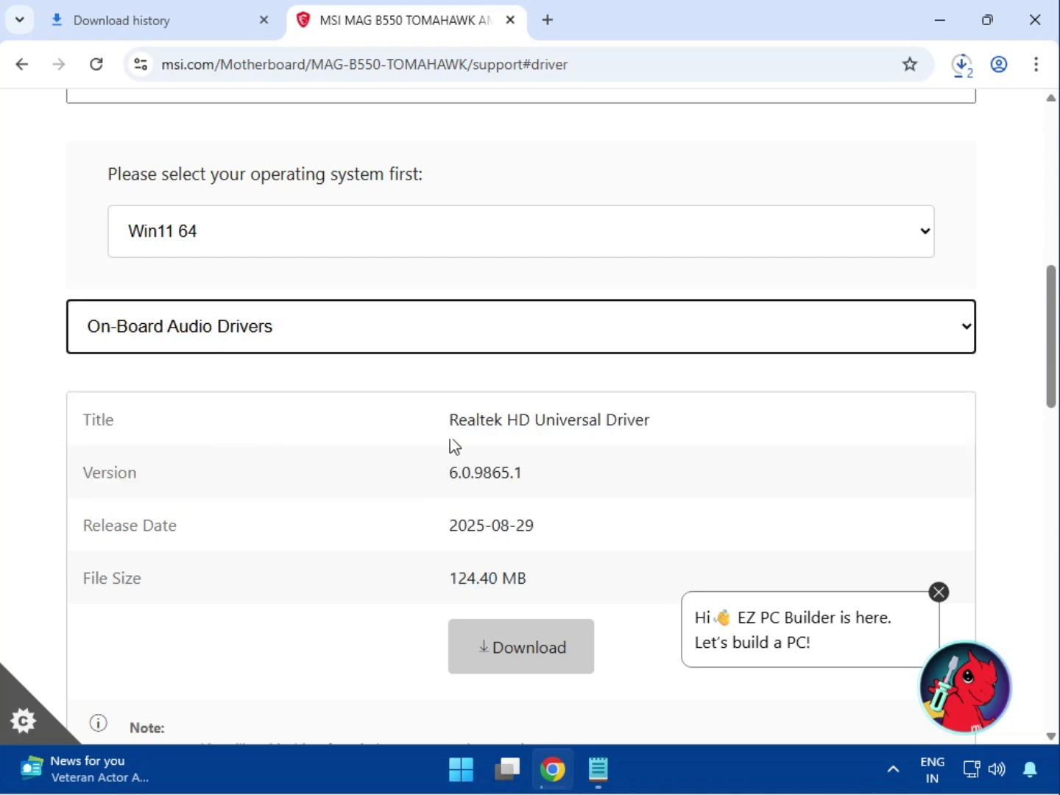
left_click_drag(486, 421, 671, 431)
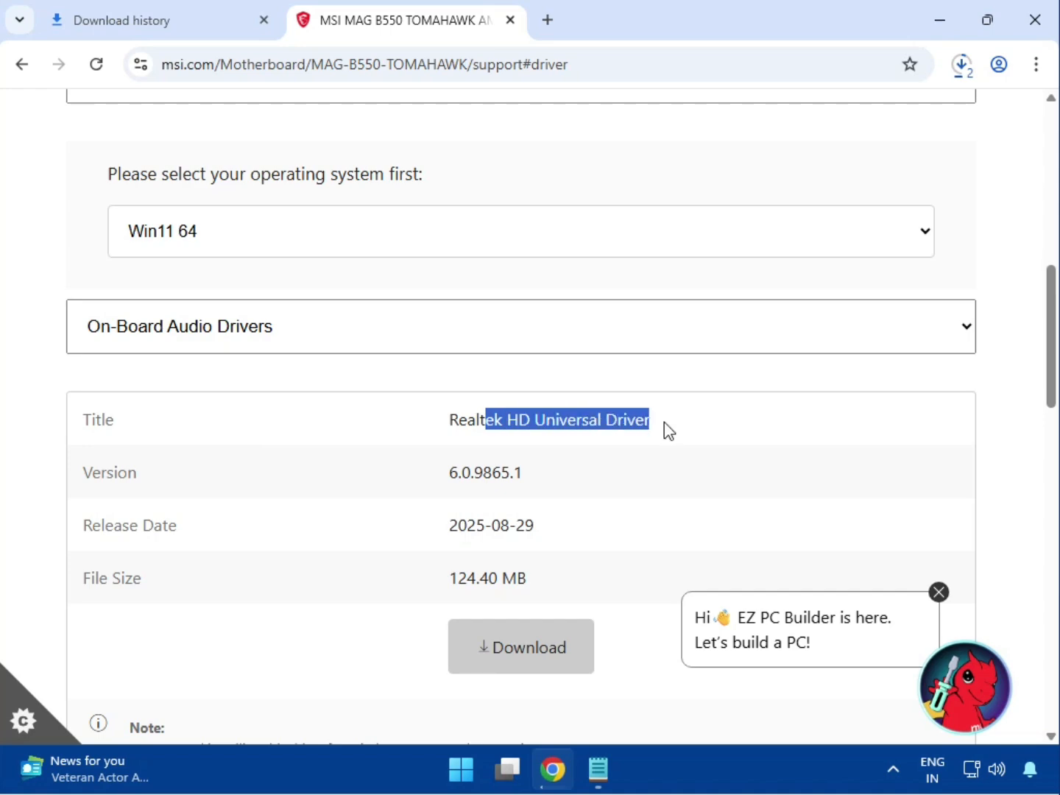
left_click(541, 645)
Switch to LAN Drivers and download the Realtek PCI-E Ethernet Drivers package.
scroll(539, 641, "down", 5)
scroll(541, 642, "up", 5)
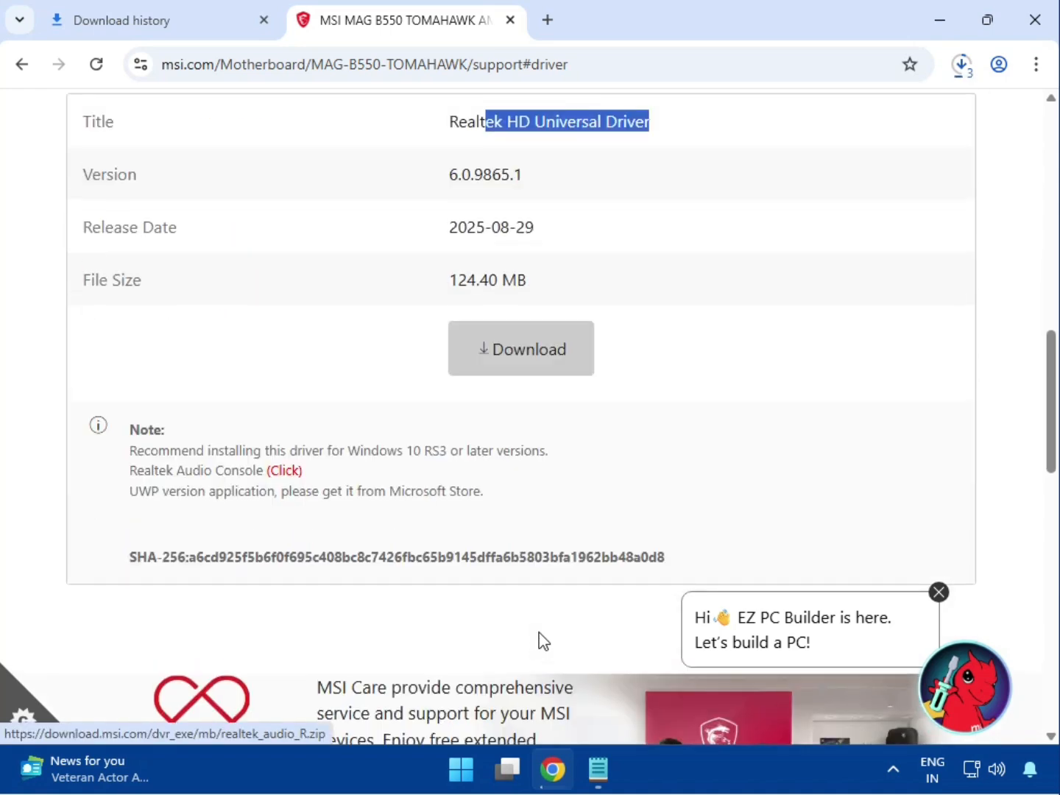
left_click(240, 442)
left_click(195, 561)
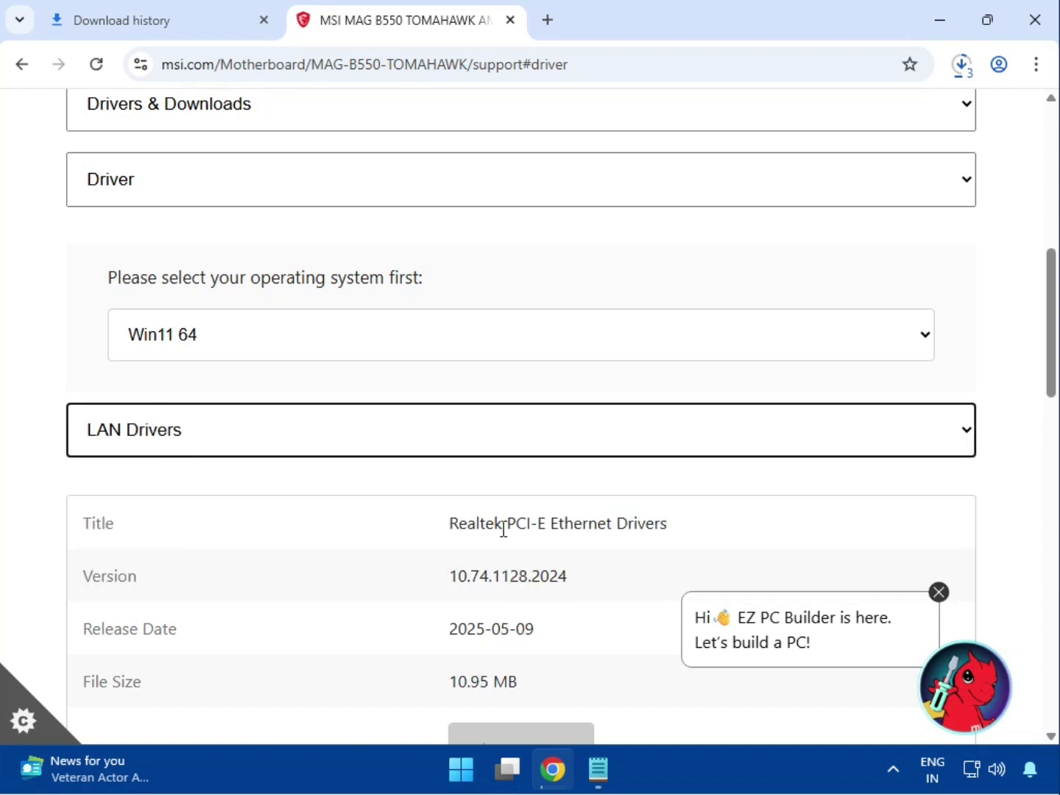
left_click_drag(508, 525, 677, 532)
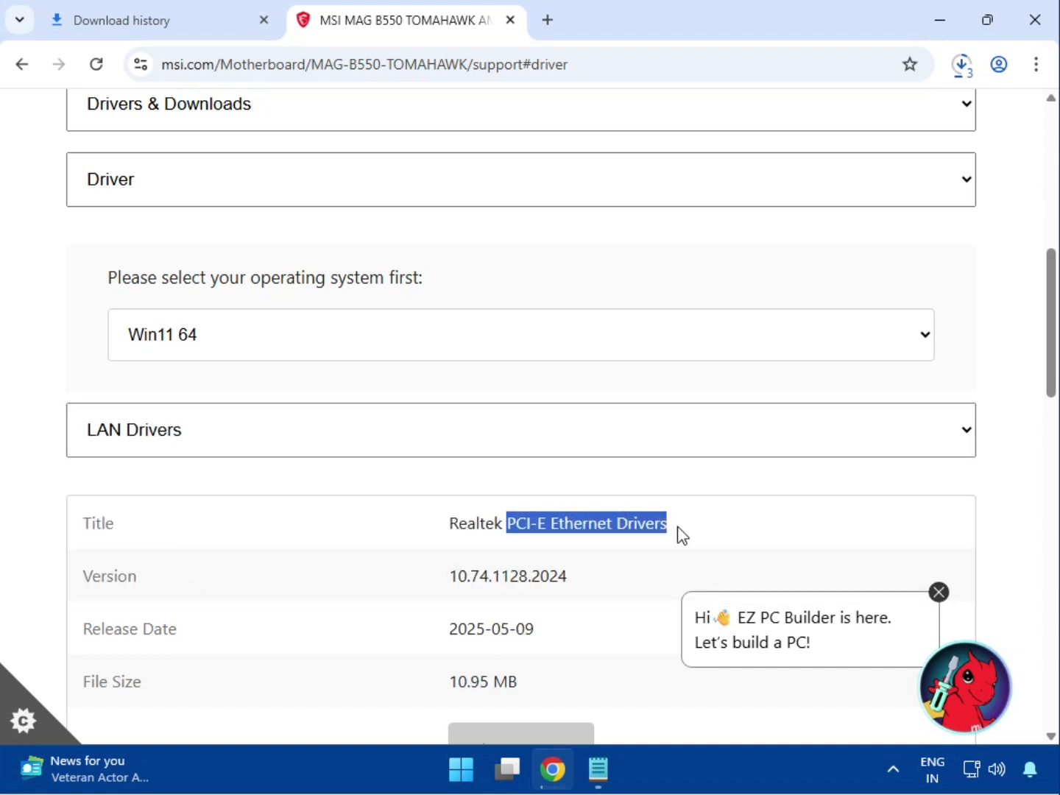
scroll(575, 537, "down", 3)
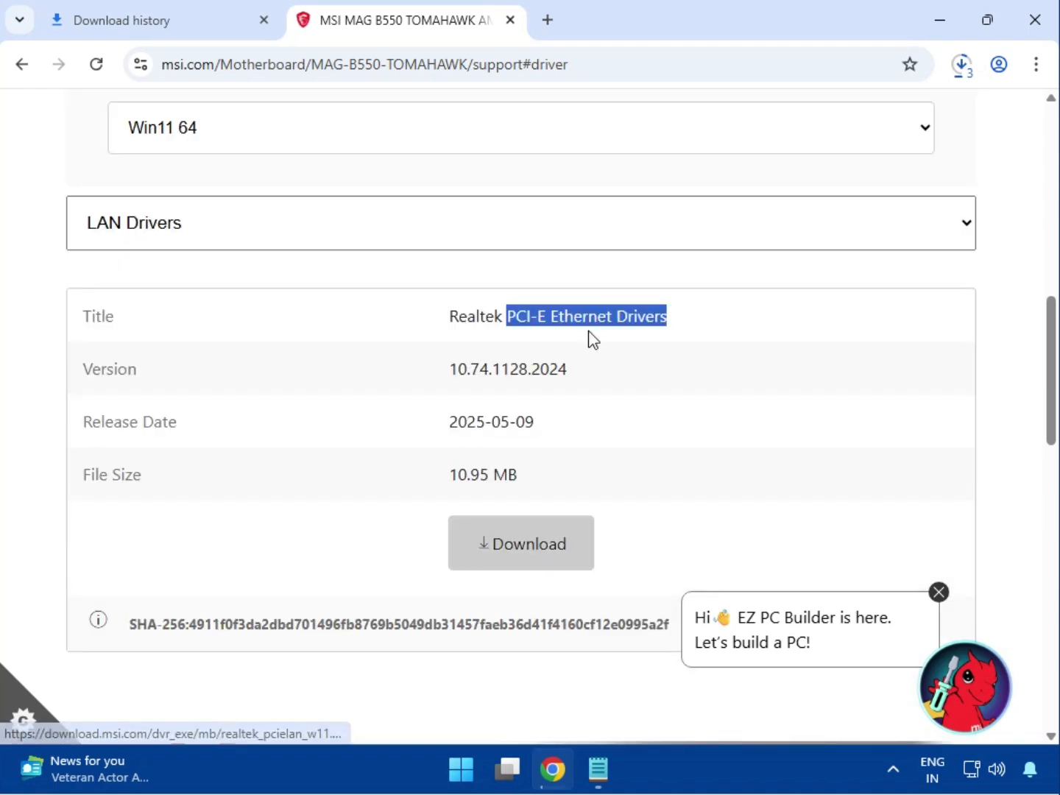
scroll(533, 379, "down", 7)
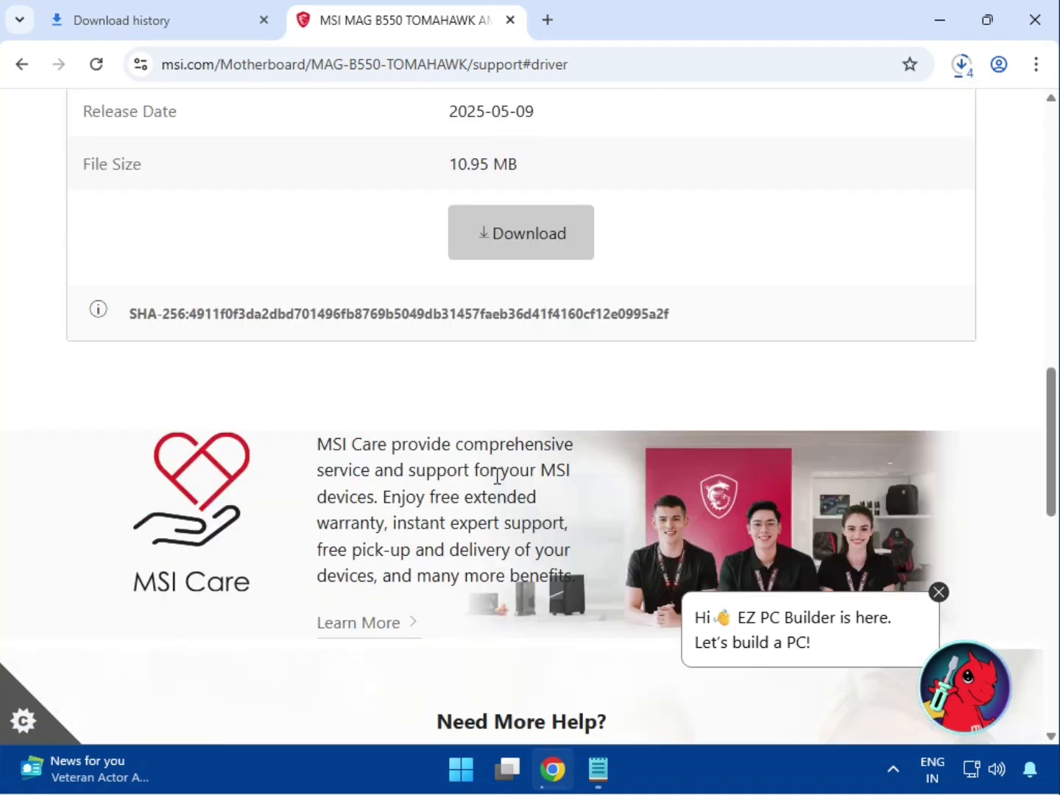
scroll(495, 478, "up", 6)
scroll(496, 480, "up", 5)
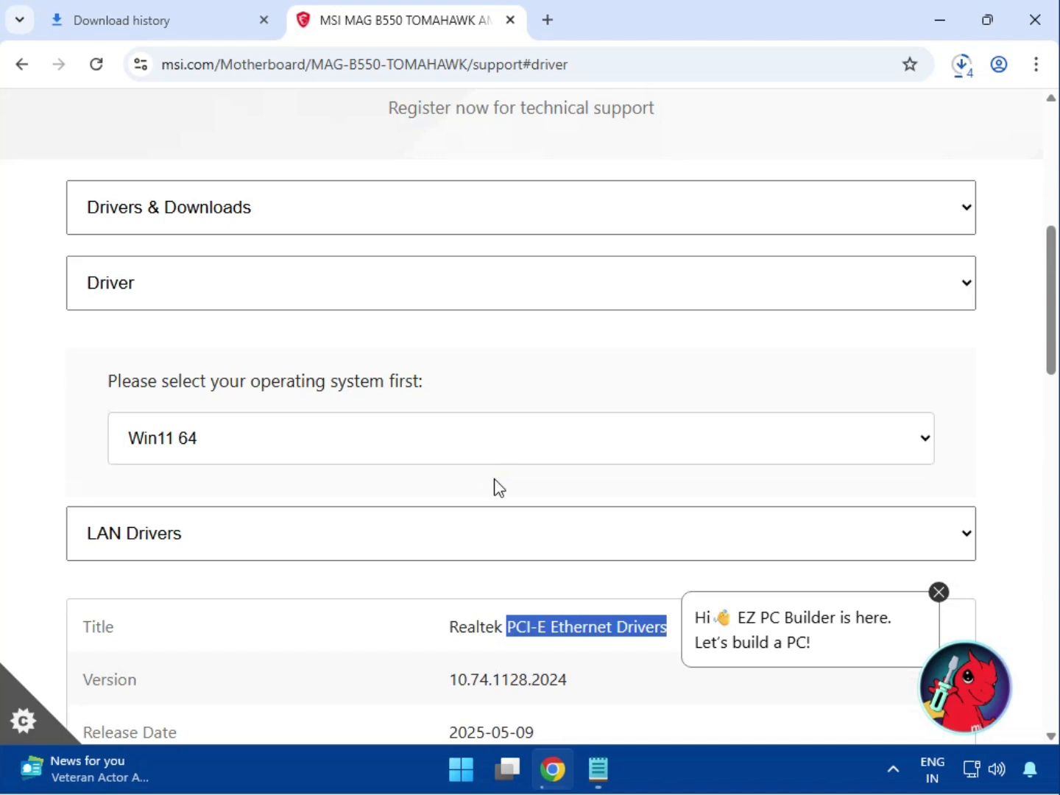
Open the full download history and show the downloaded bt_drivers (3).zip in its folder.
left_click(961, 74)
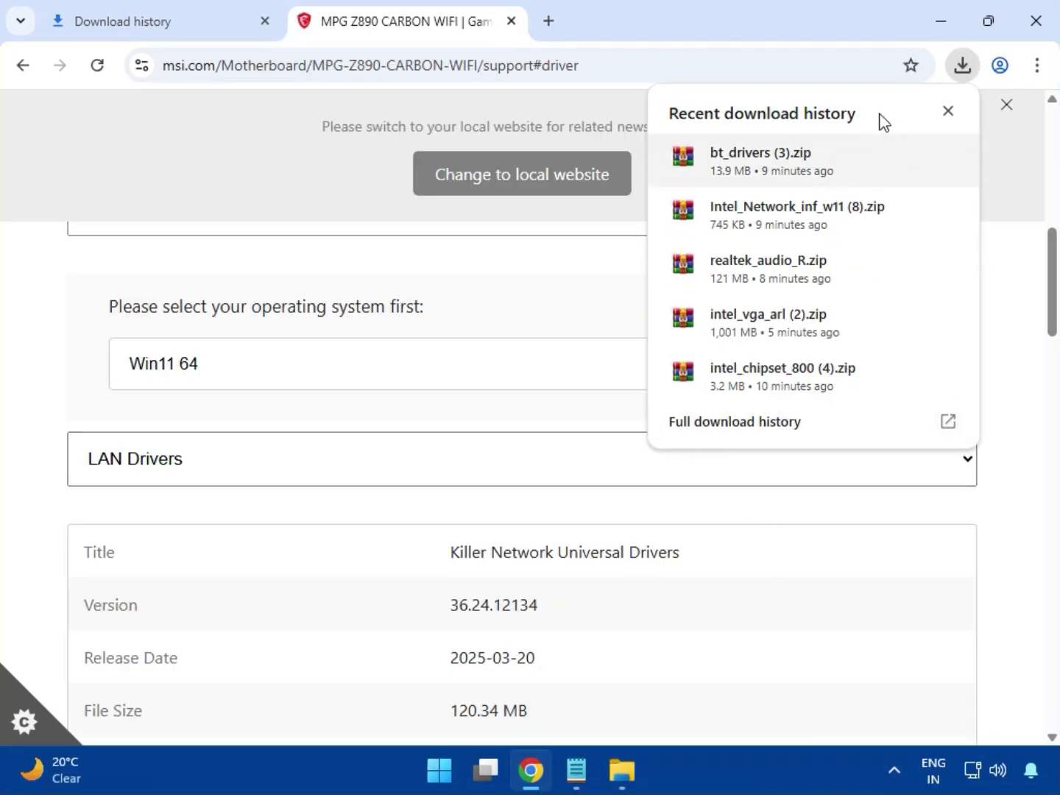
left_click(708, 428)
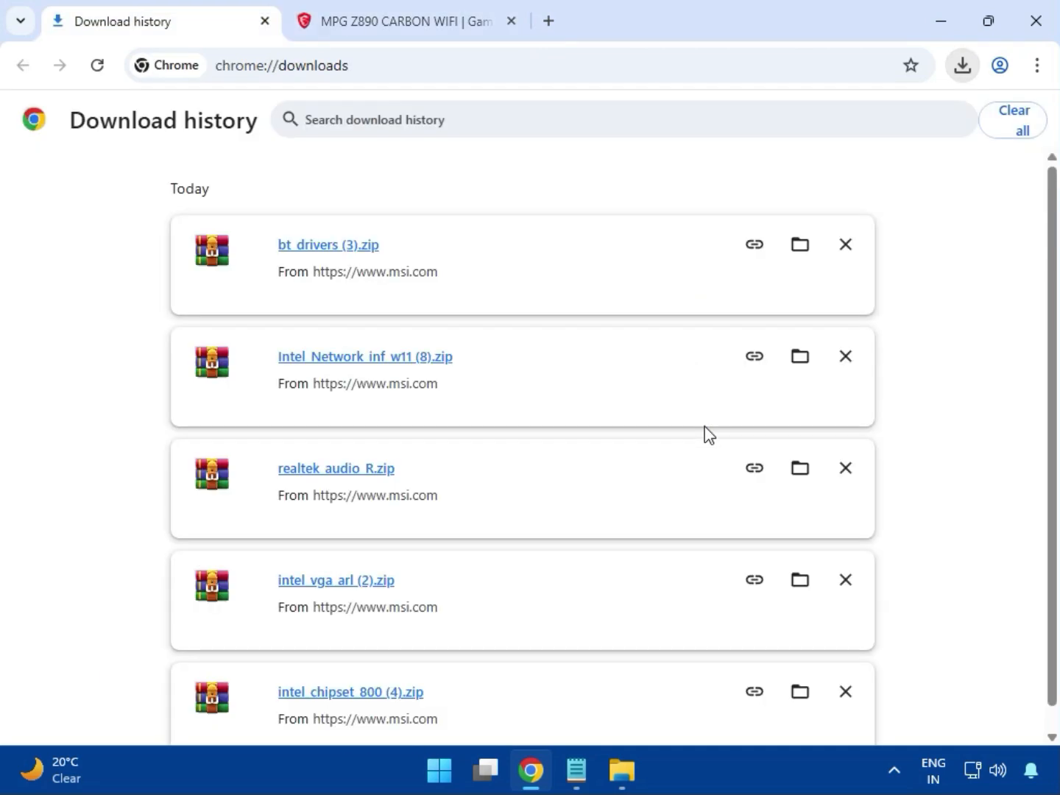
left_click(793, 254)
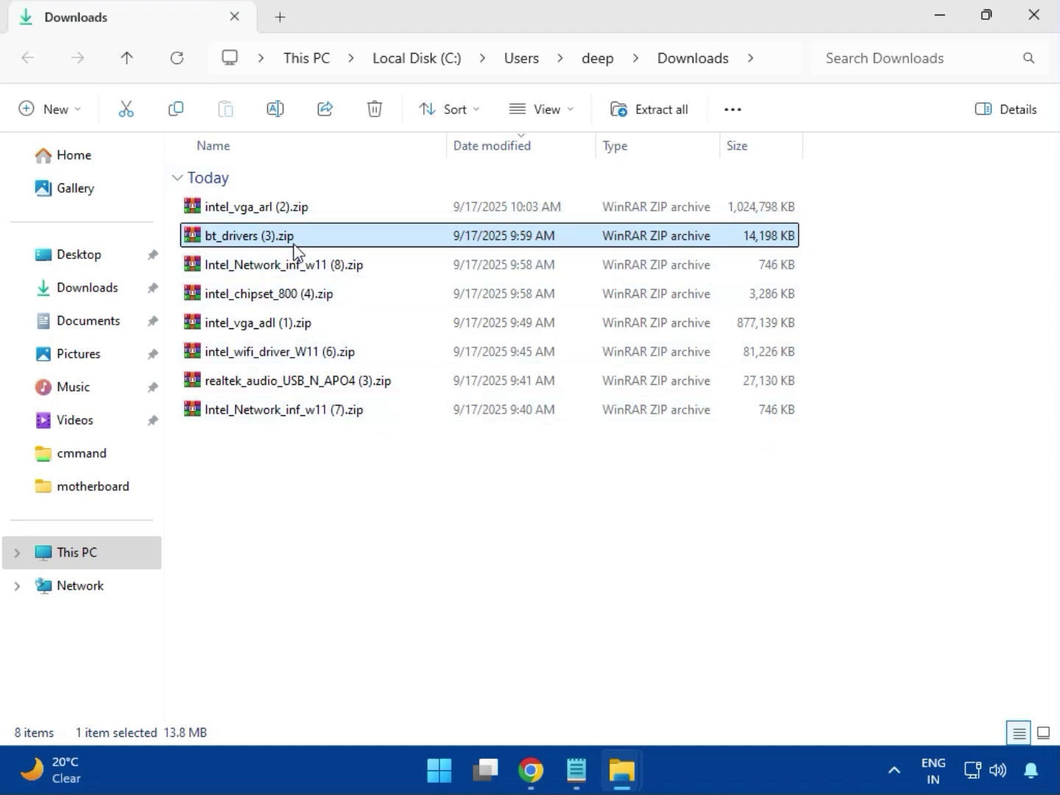
Open the archive intel_vga_arl (2).zip, dismiss the WinRAR licence notice and enter the Intel VGA Driver_32.0.101.6629 folder.
key("Up")
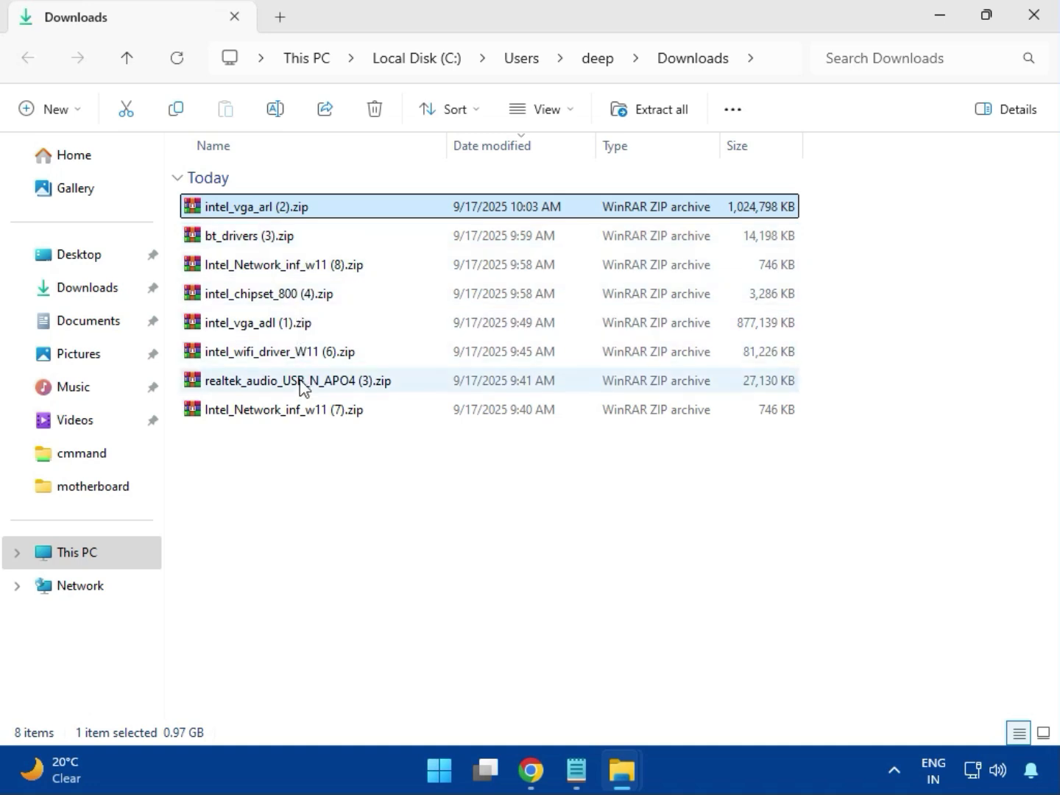
double_click(290, 207)
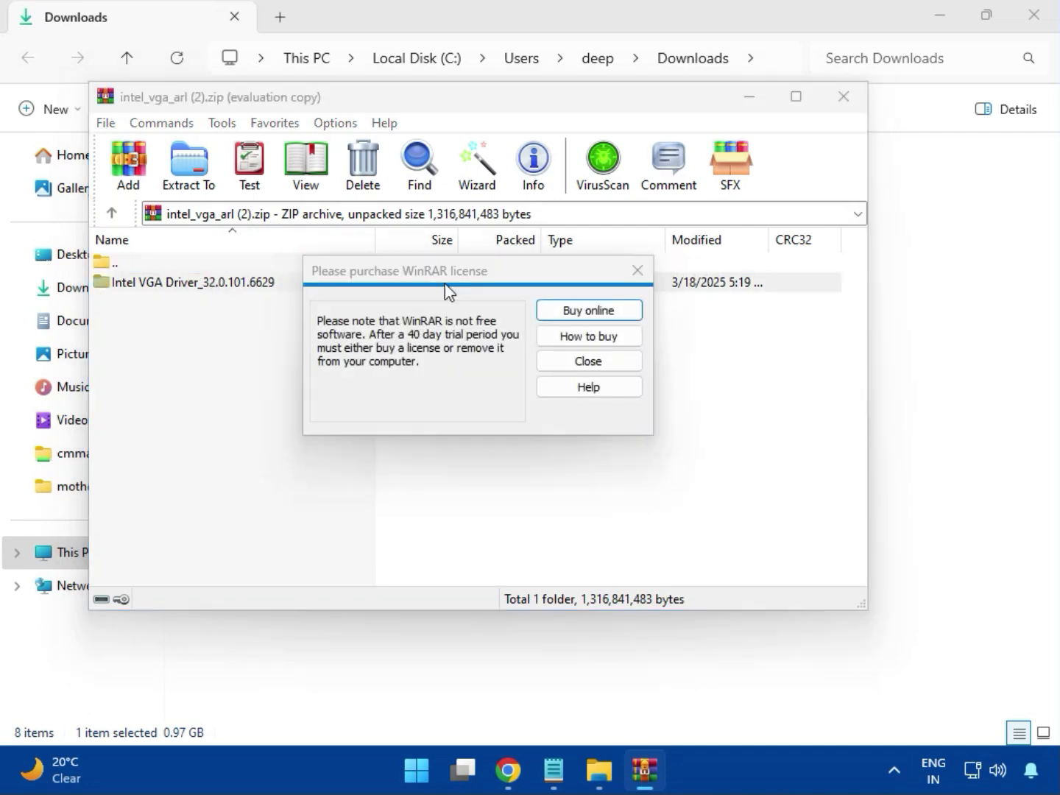
left_click(637, 272)
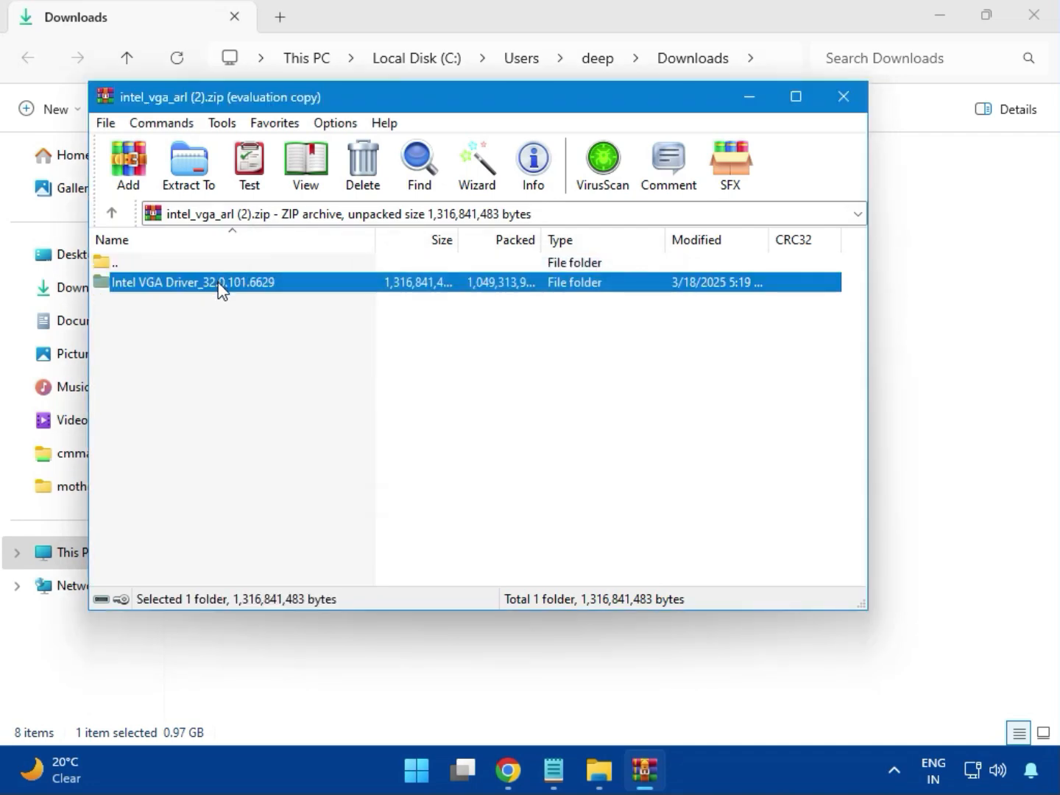
double_click(221, 284)
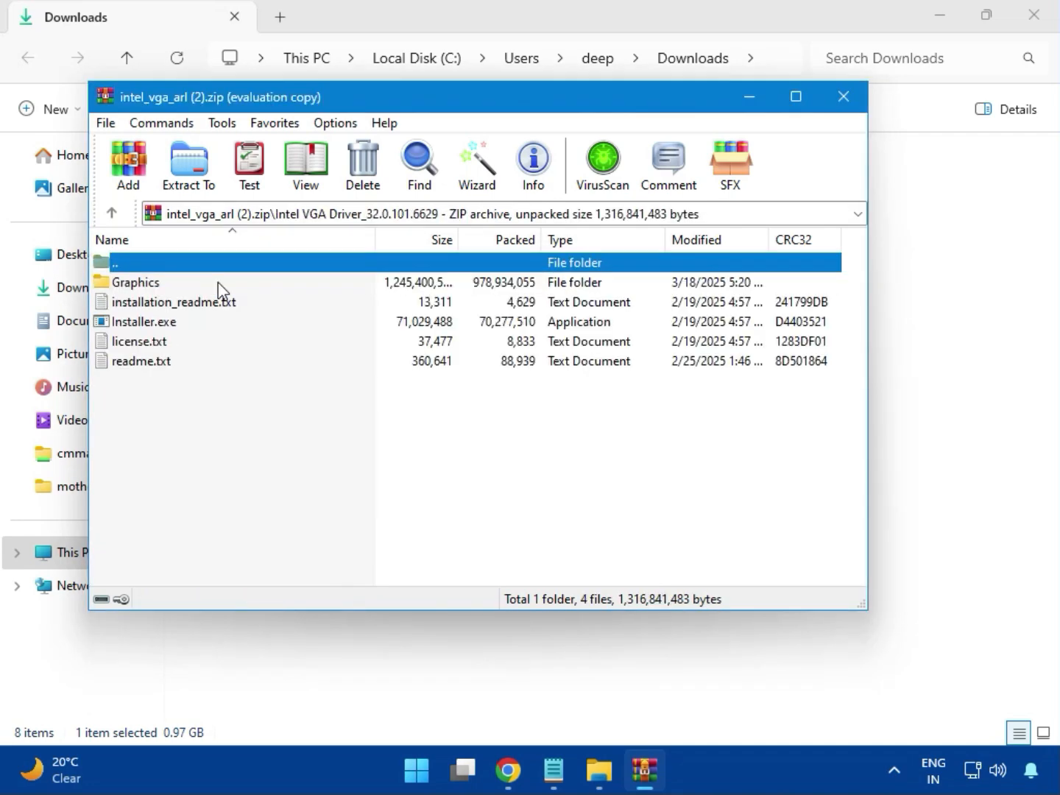
Try to install the Intel graphics driver by running Installer.exe from the archive and allowing it to make changes to the device.
left_click(176, 330)
double_click(208, 329)
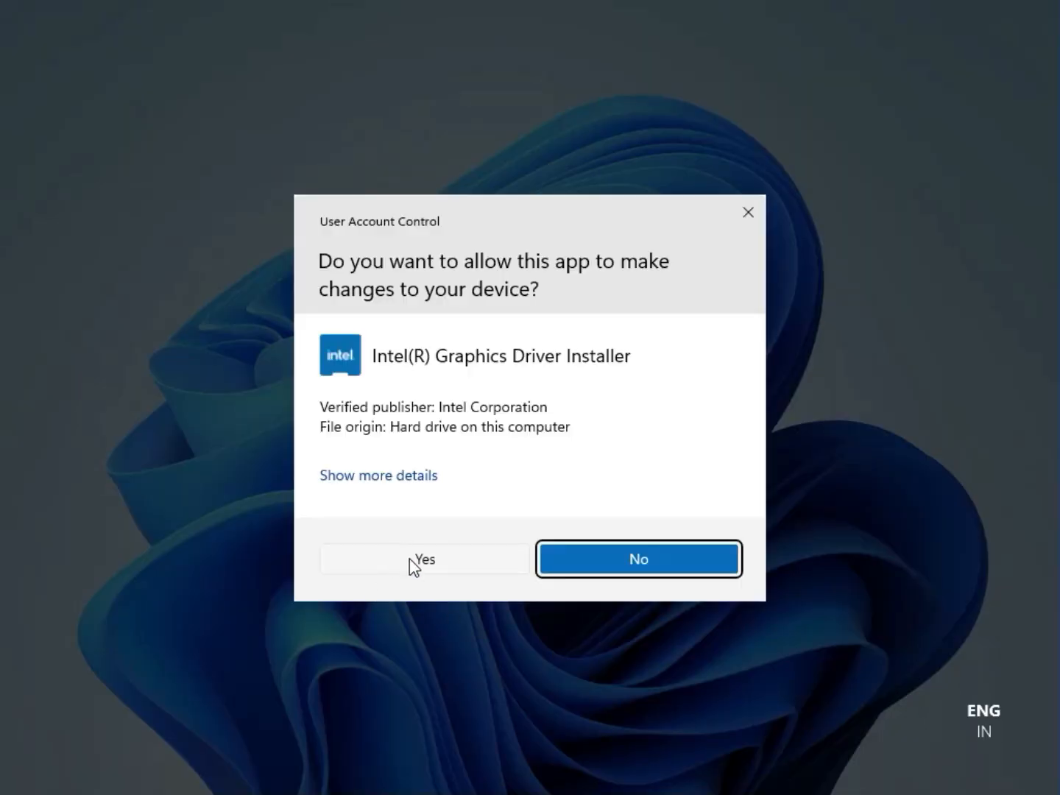
left_click(411, 560)
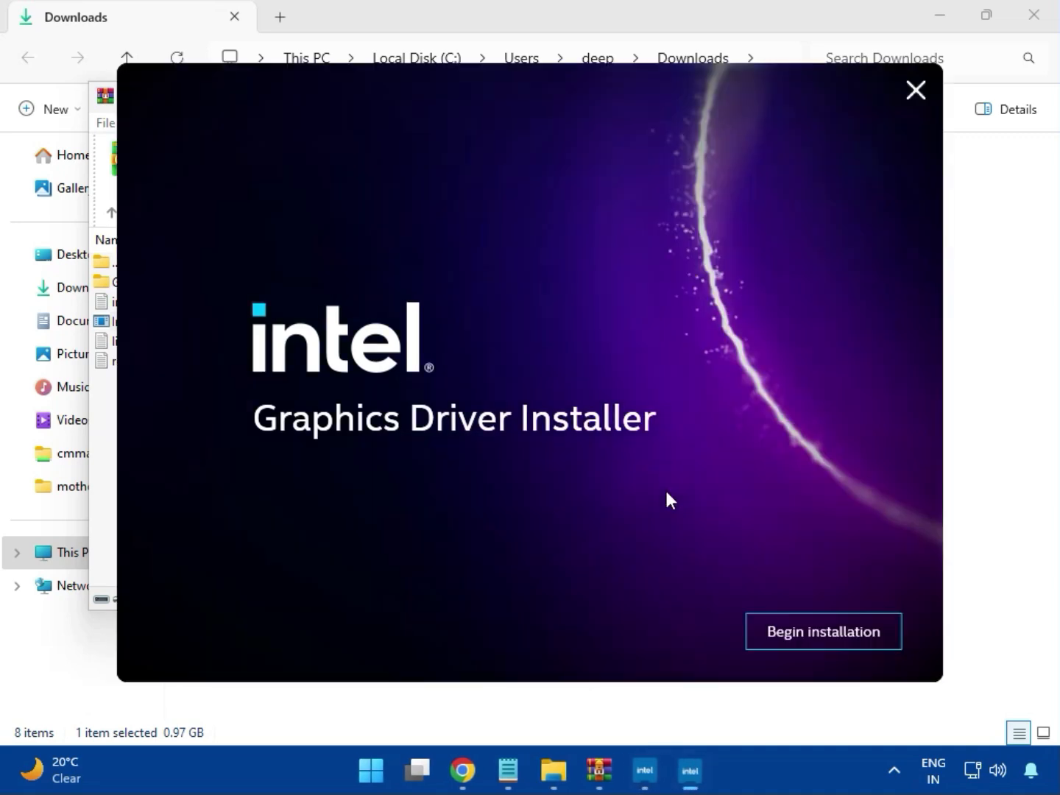
left_click(810, 631)
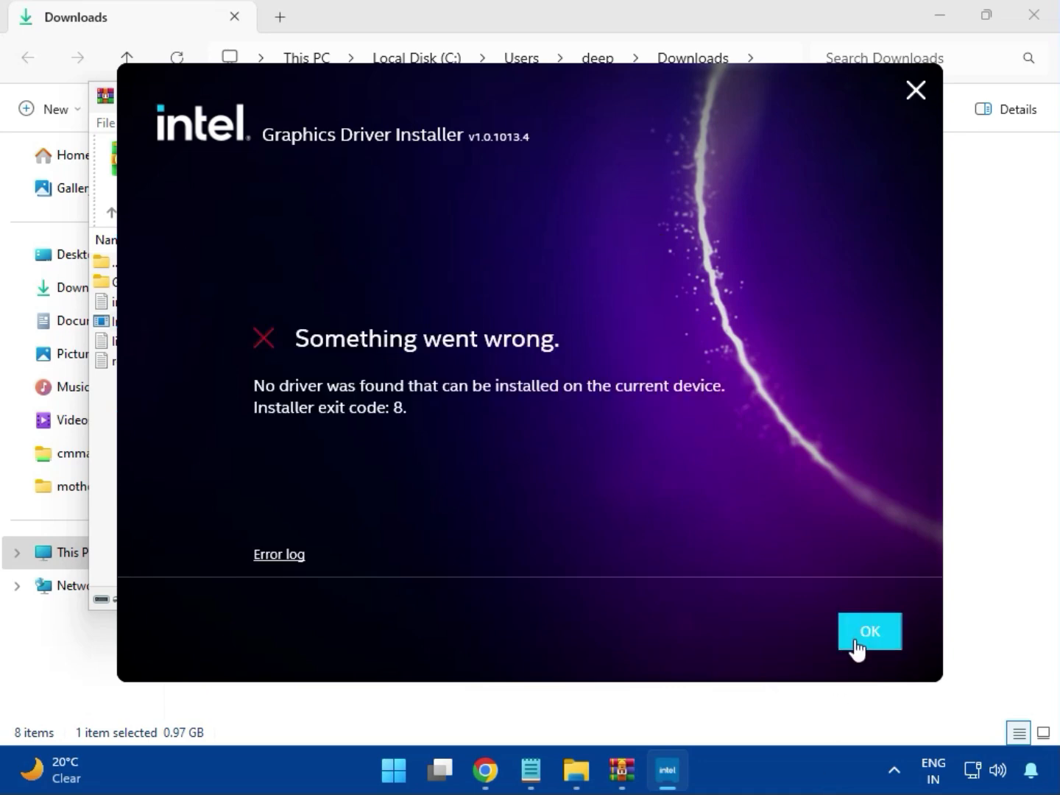
left_click(855, 640)
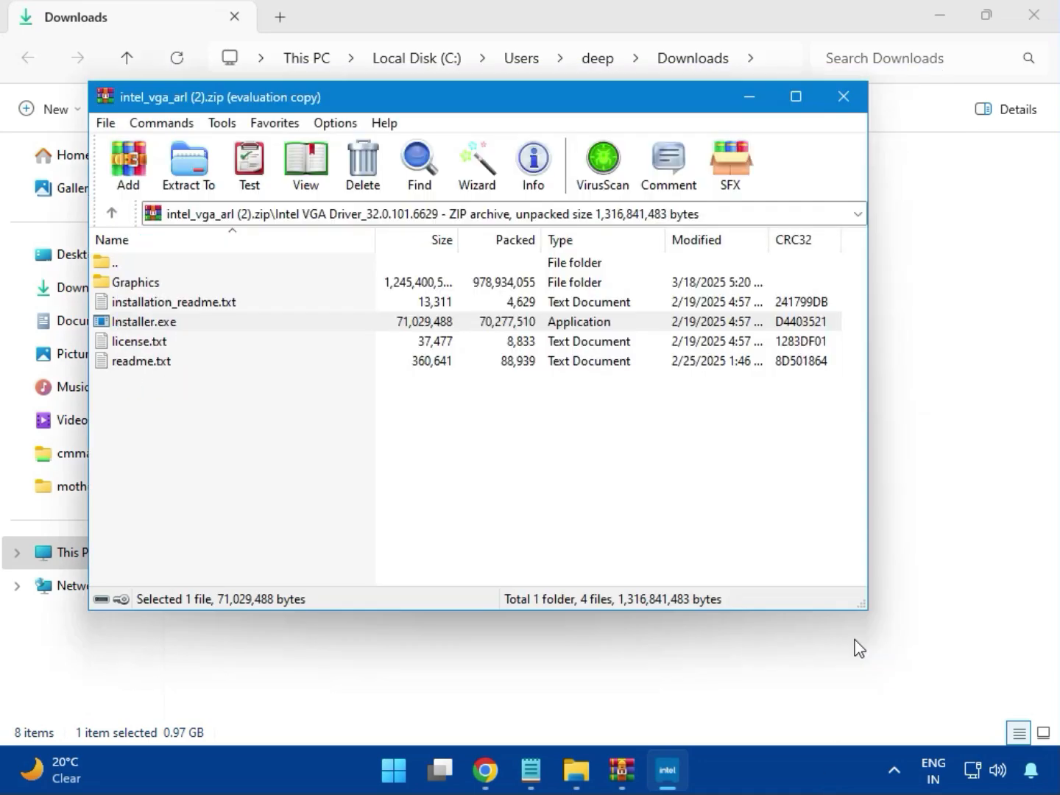
Close the graphics driver archive, open bt_drivers (3).zip and enter the Intel BlueTooth Driver_23.70.0.2 folder.
left_click(839, 96)
left_click(227, 242)
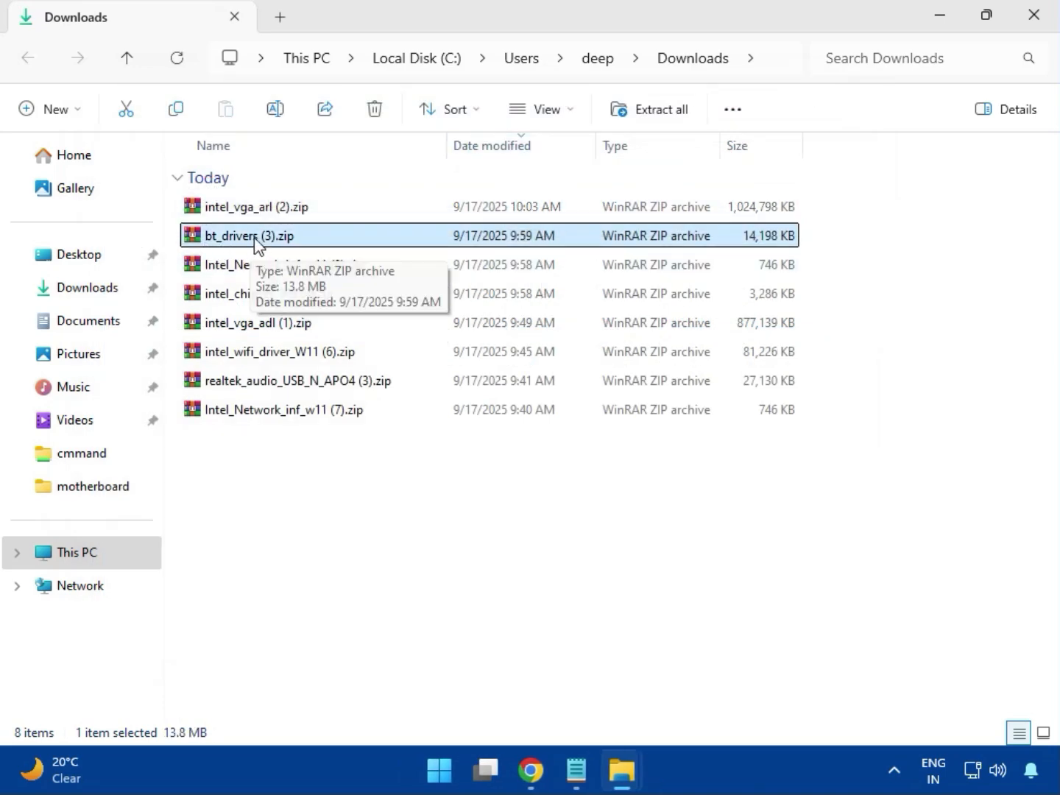
double_click(256, 243)
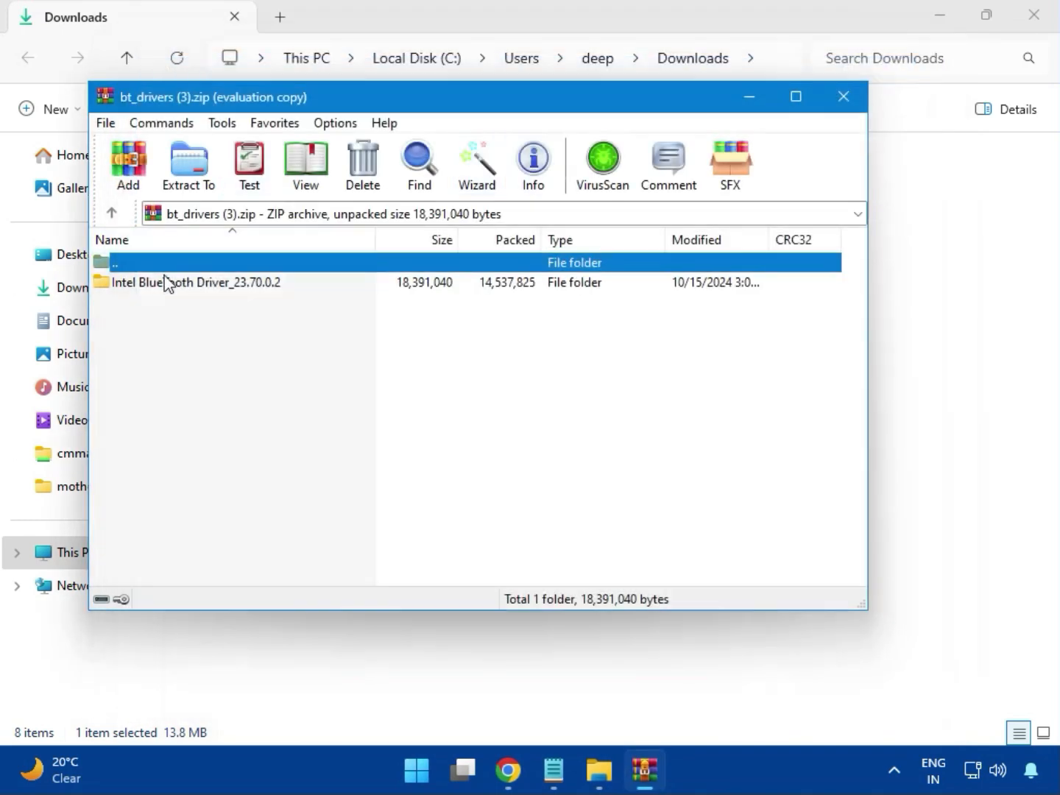
left_click(133, 288)
double_click(198, 287)
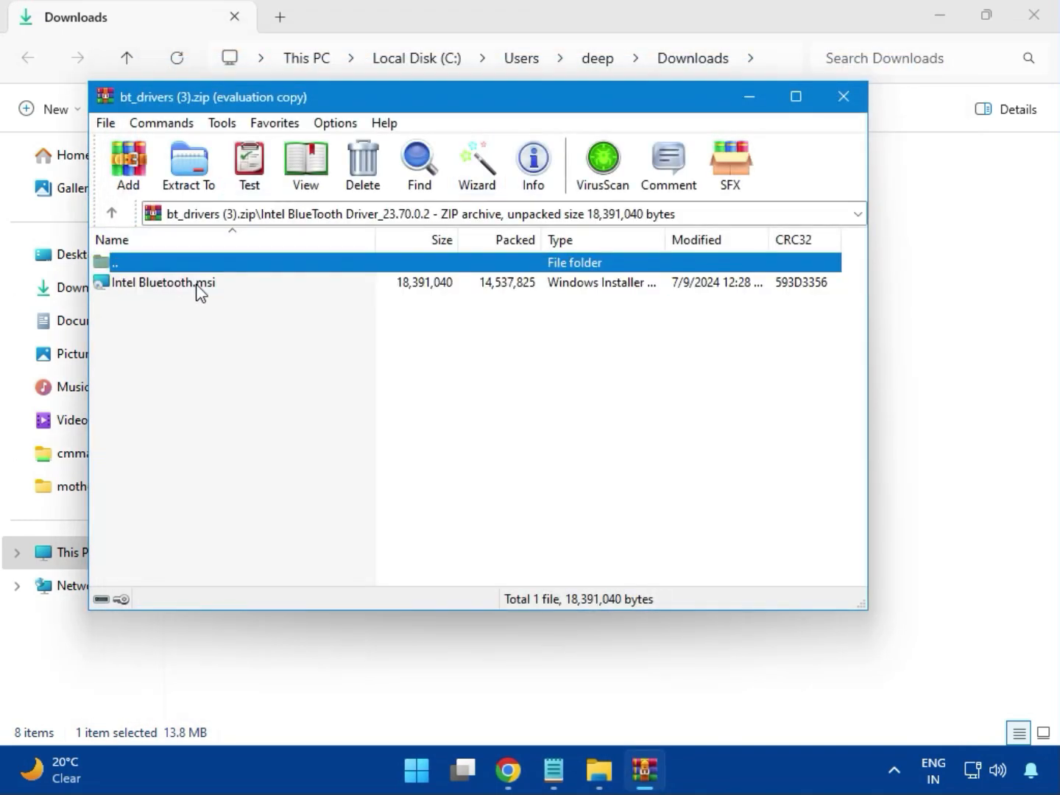
Install Intel Wireless Bluetooth from Intel Bluetooth.msi, accepting the licence terms and using the Typical setup type, and close the archive.
double_click(176, 288)
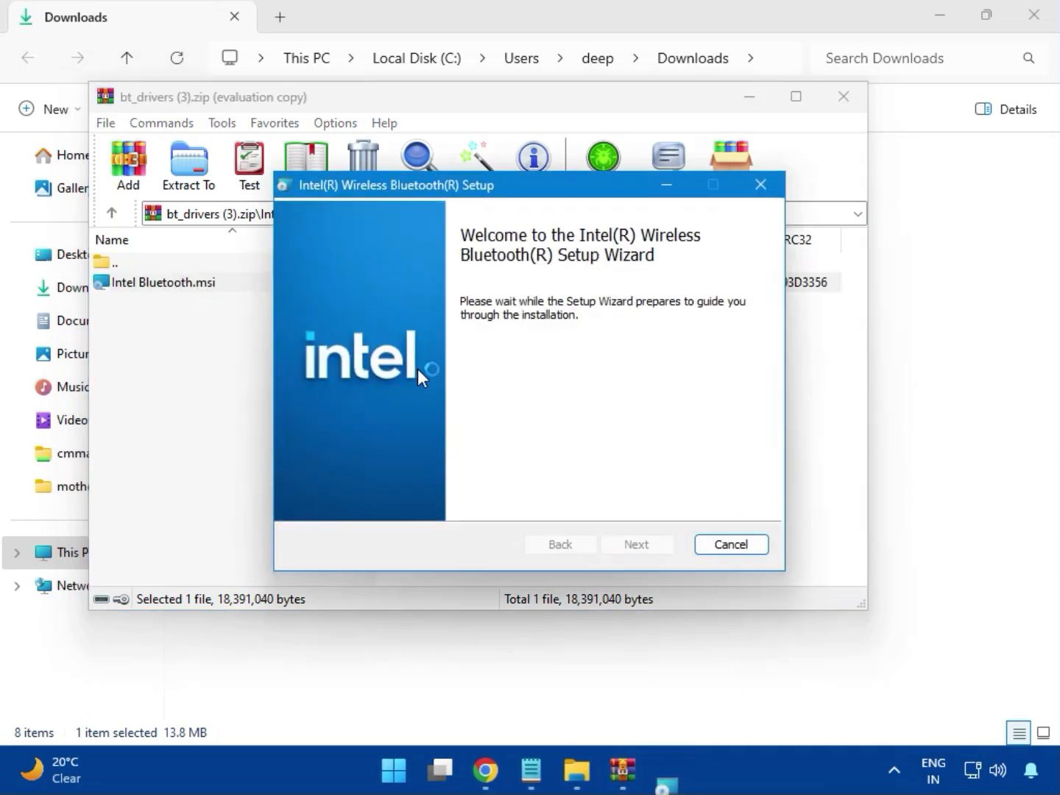
left_click(638, 545)
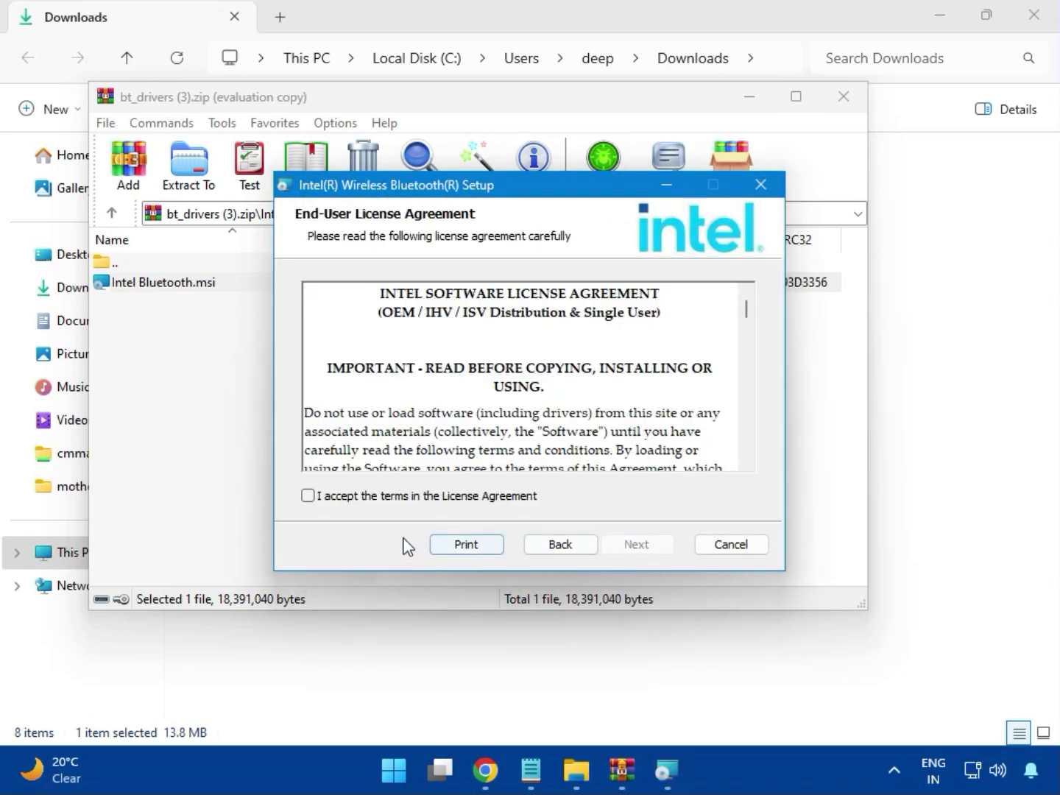
left_click(342, 505)
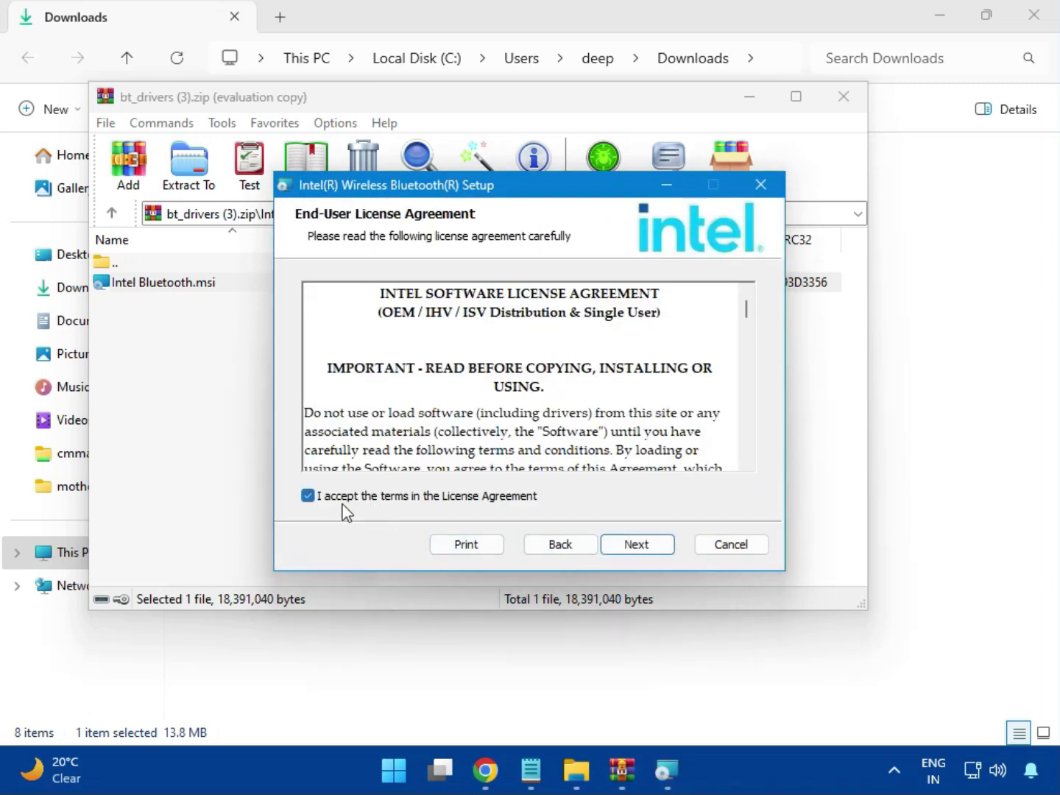
left_click(633, 548)
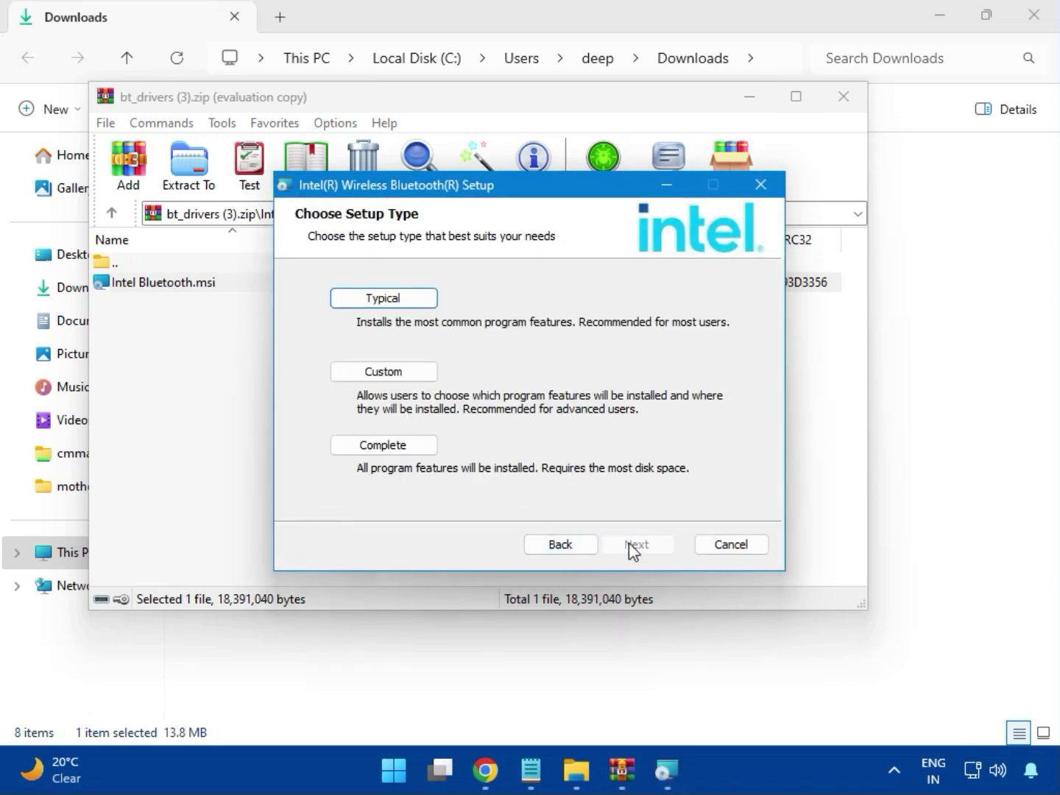
left_click(367, 301)
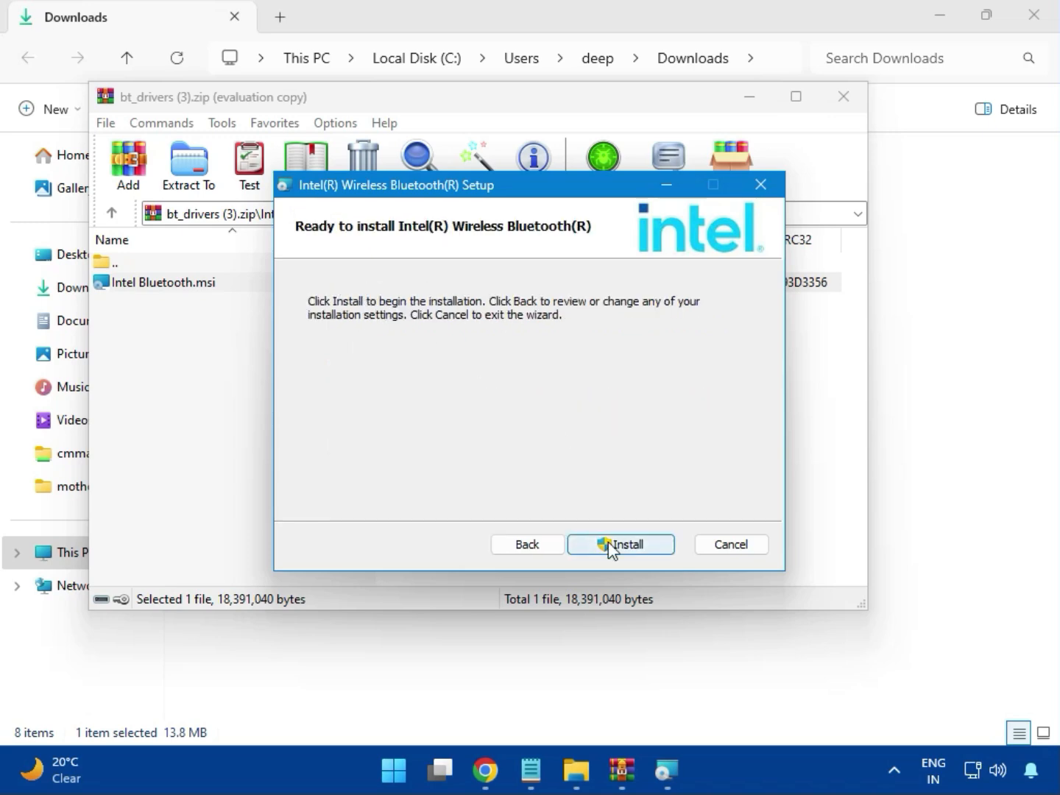
left_click(610, 544)
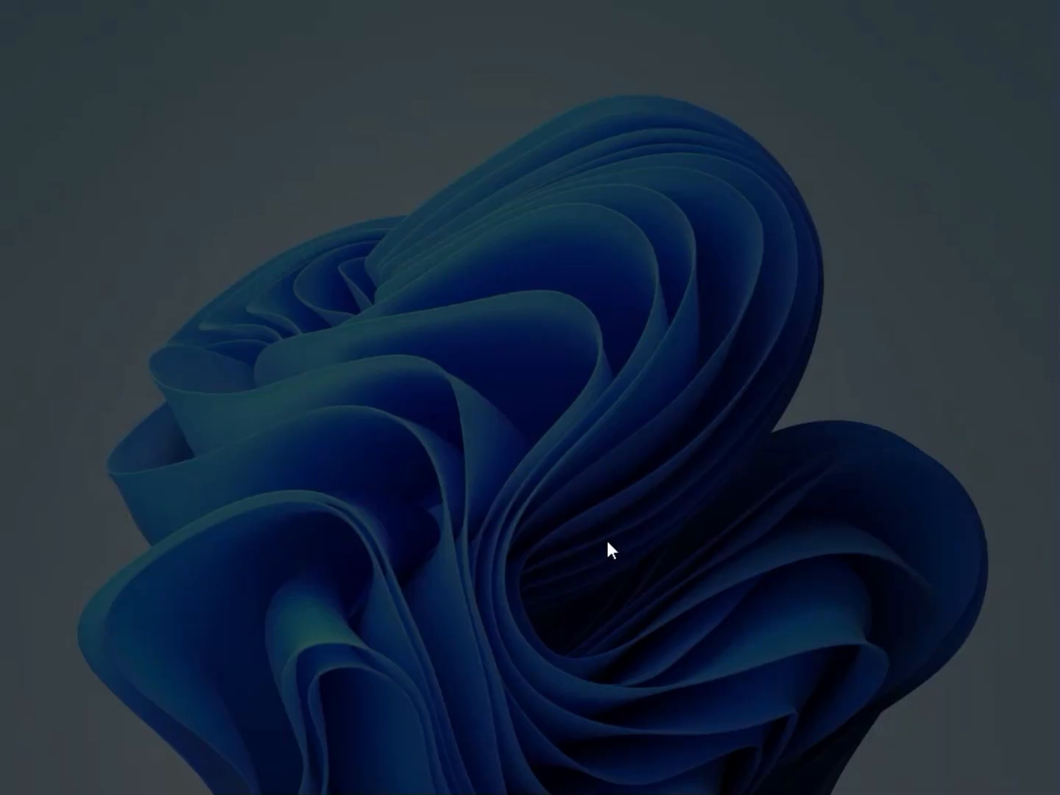
left_click(408, 556)
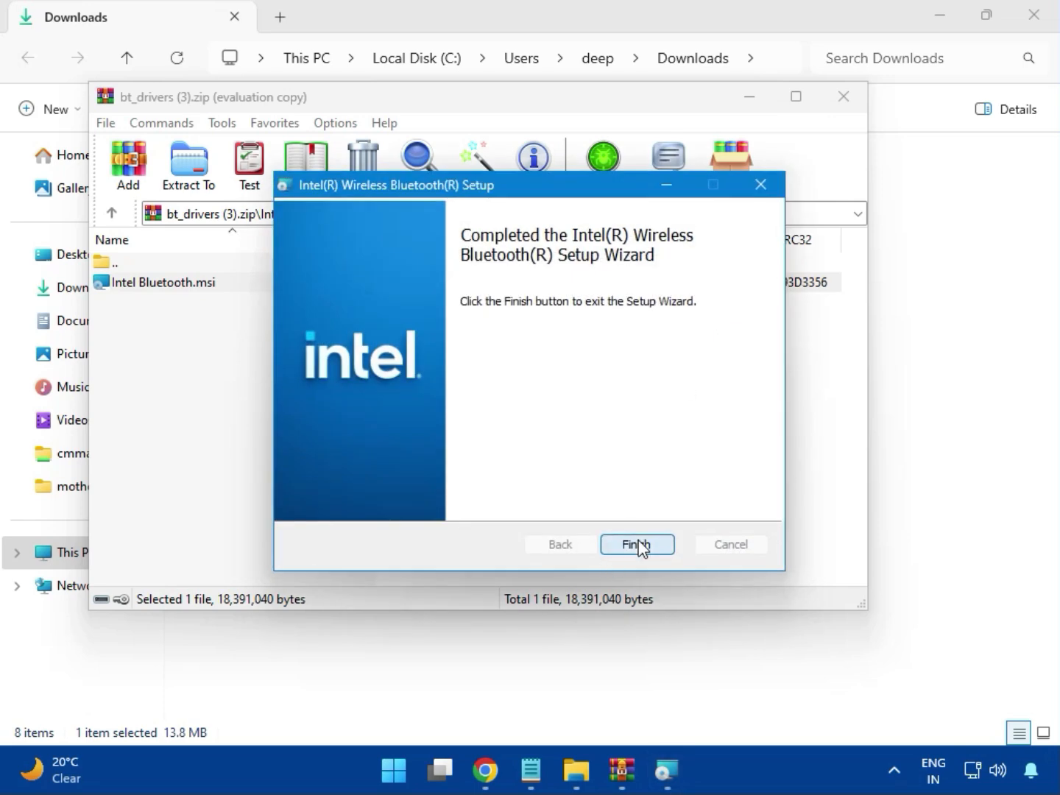
left_click(637, 546)
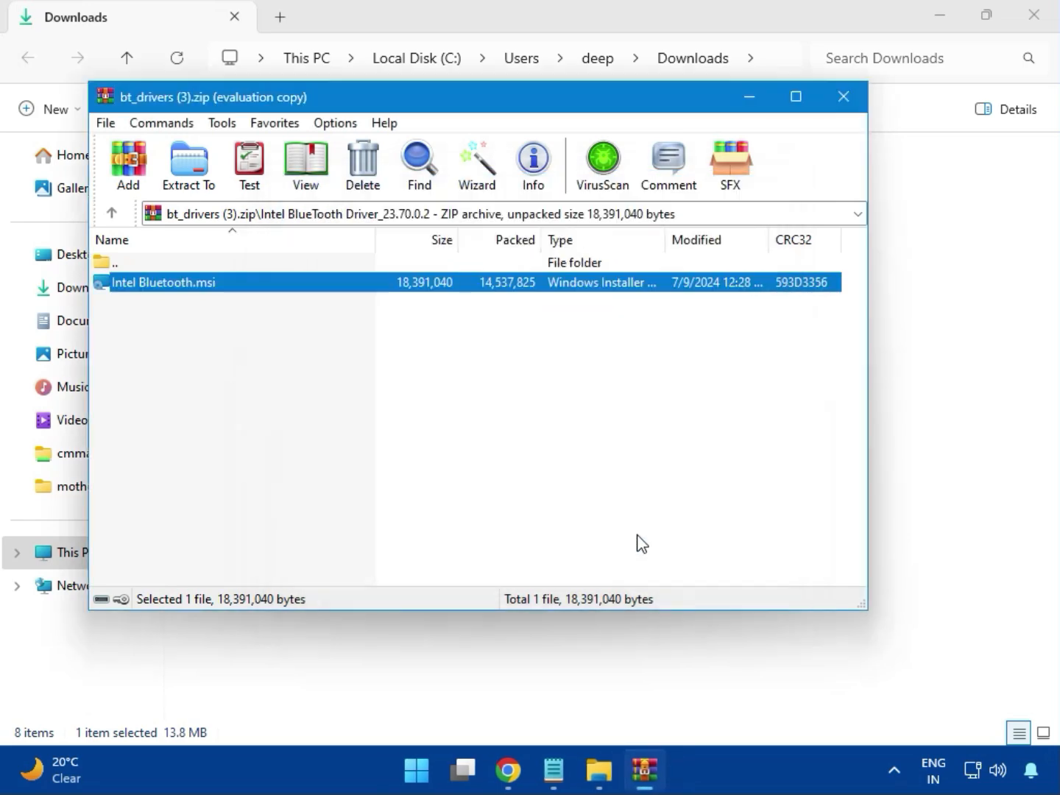
left_click(853, 108)
Open the archive Intel_Network_inf_w11 (8).zip and enter its W11 folder.
left_click(276, 272)
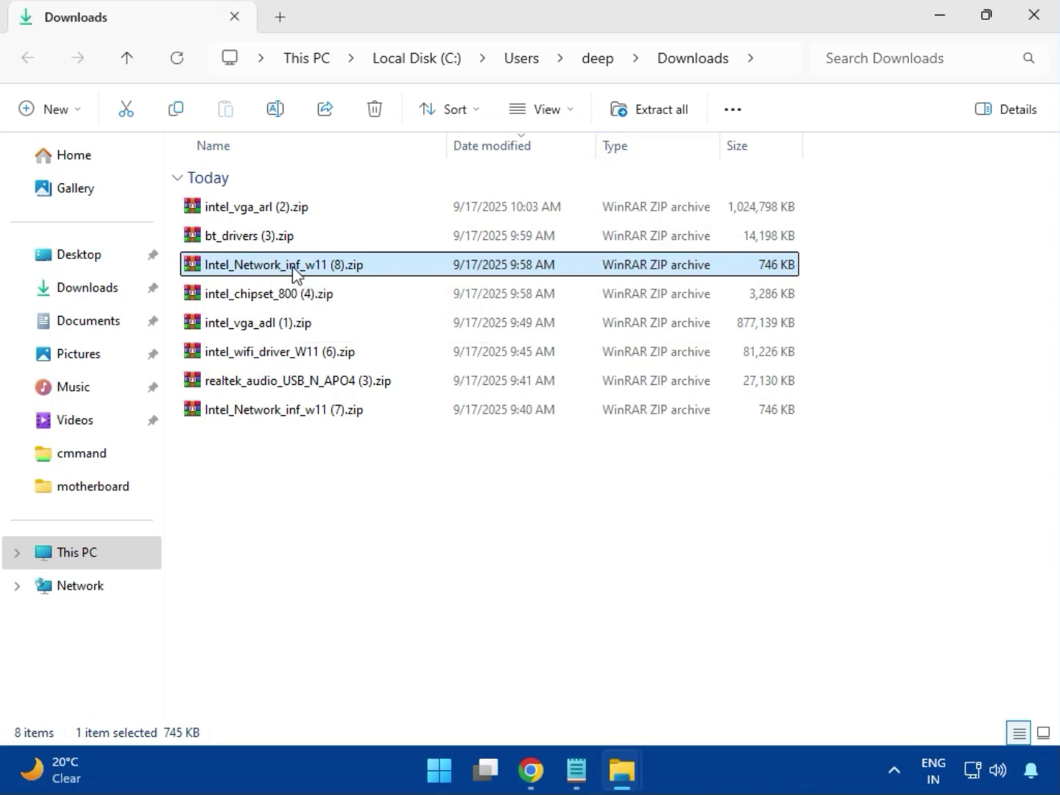
double_click(294, 273)
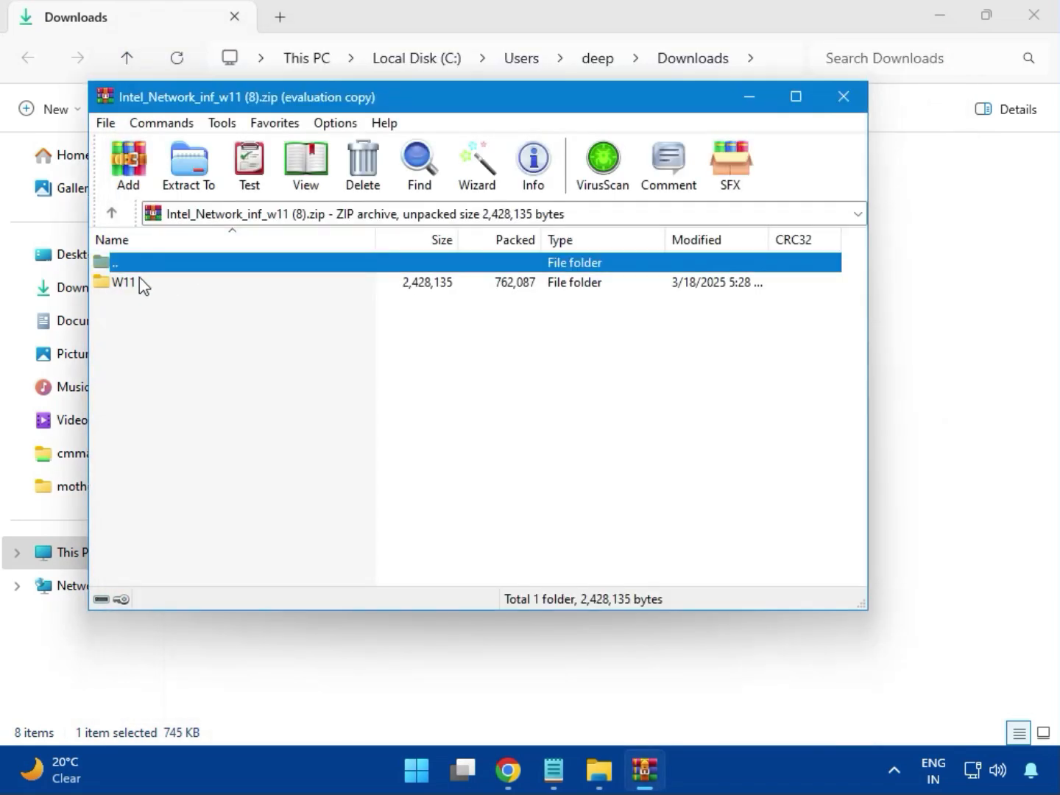
left_click(130, 293)
double_click(132, 294)
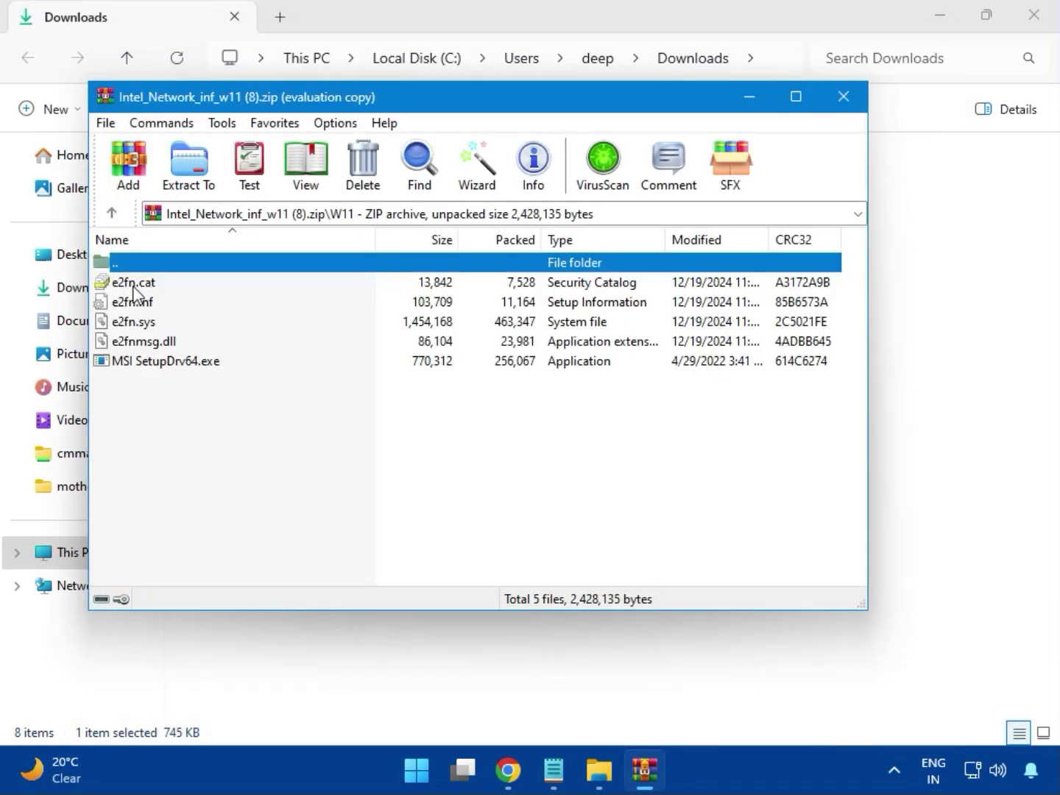
Try to install the network driver by running MSI SetupDrv64.exe with permission to change the device, and close the setup and archive.
left_click(198, 366)
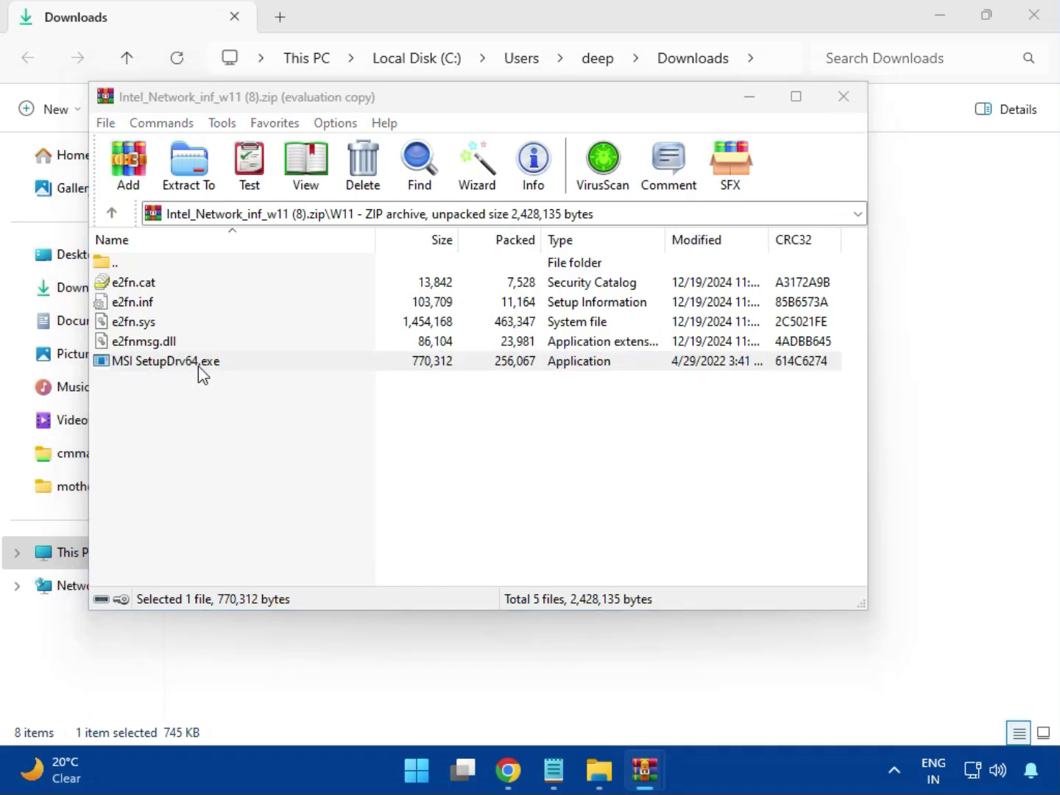
double_click(189, 368)
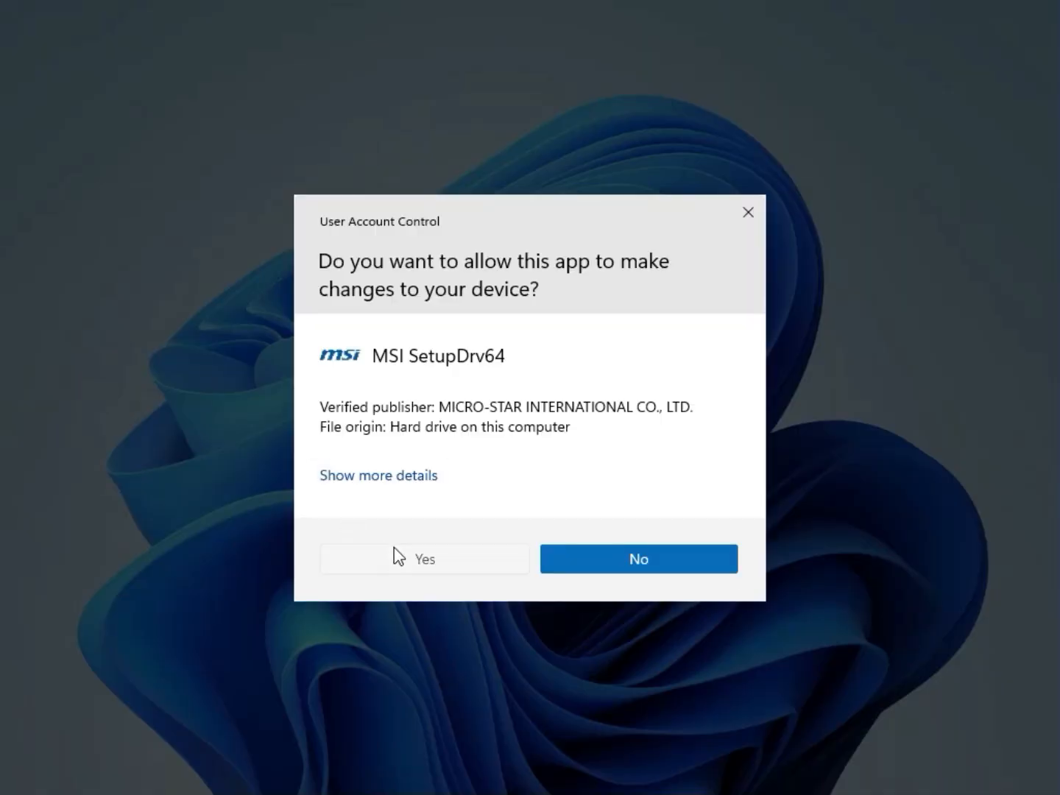
left_click(395, 557)
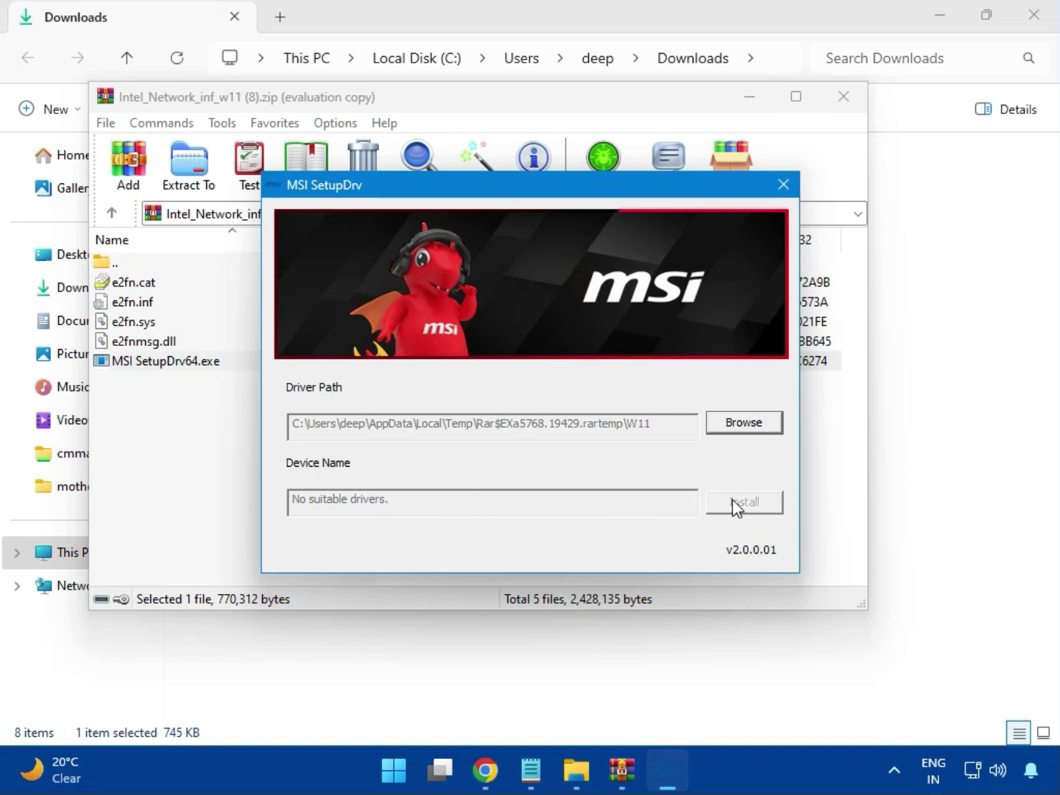
left_click(782, 185)
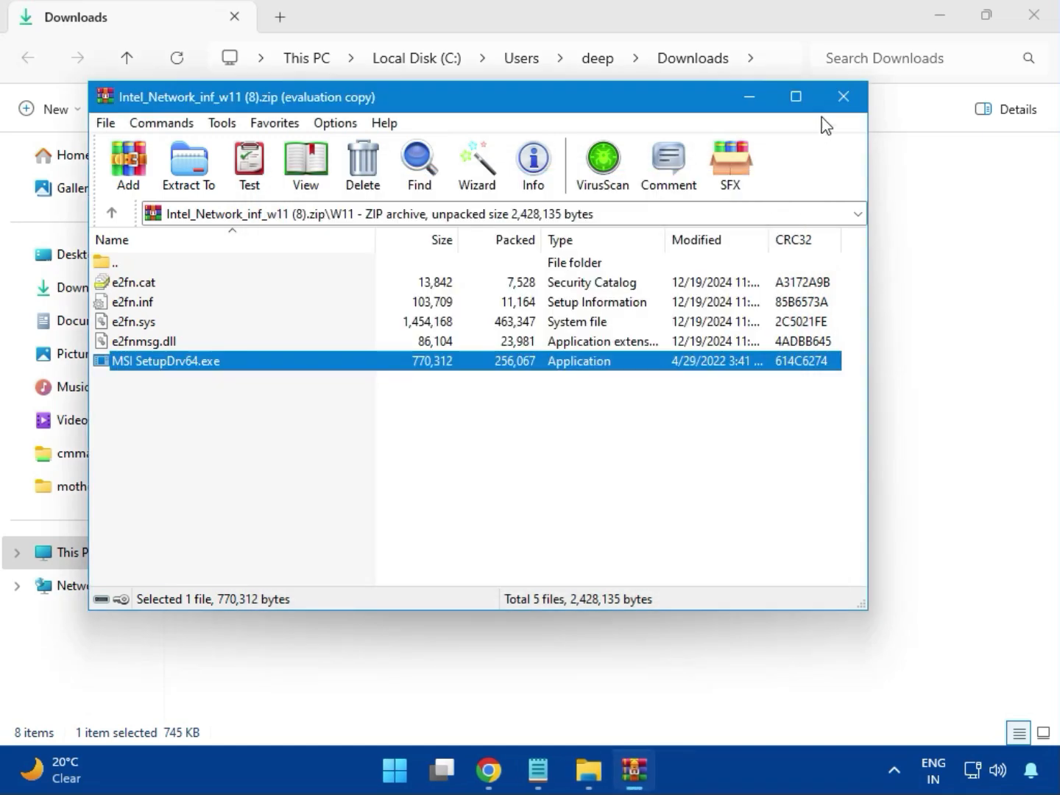
left_click(842, 100)
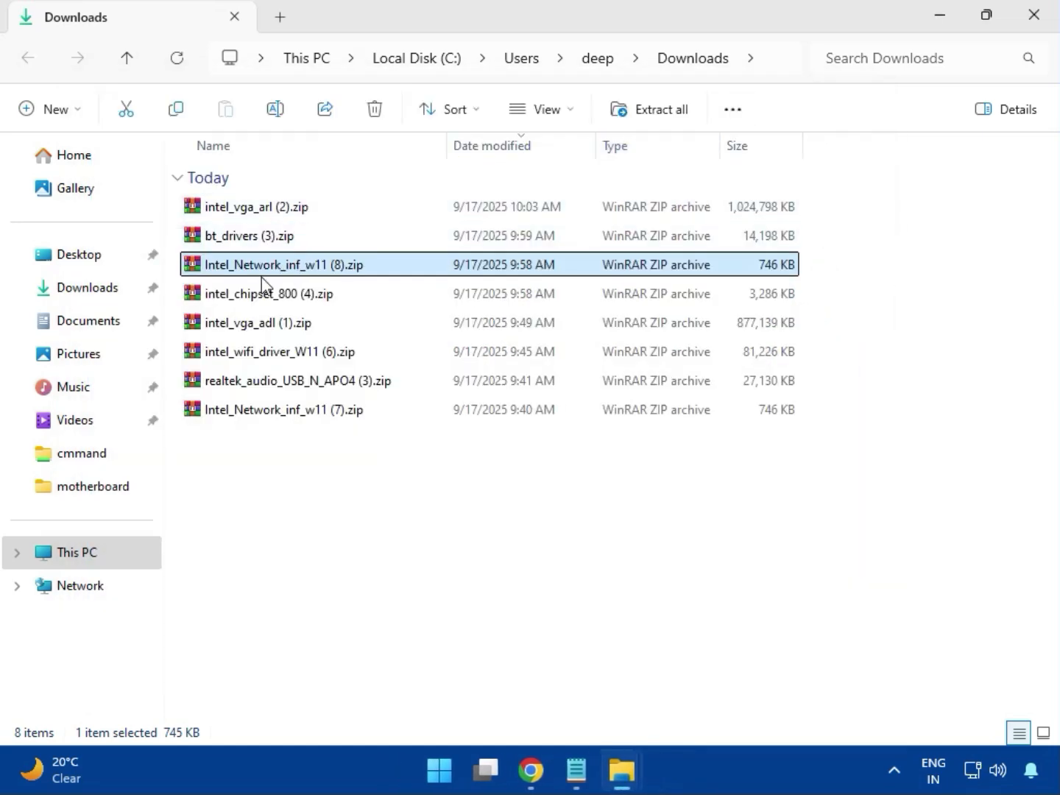
Open the archive intel_chipset_800 (4).zip, dismiss the WinRAR licence notice and enter the Intel Chipset Driver_10.1.20062.8627 folder.
left_click(244, 297)
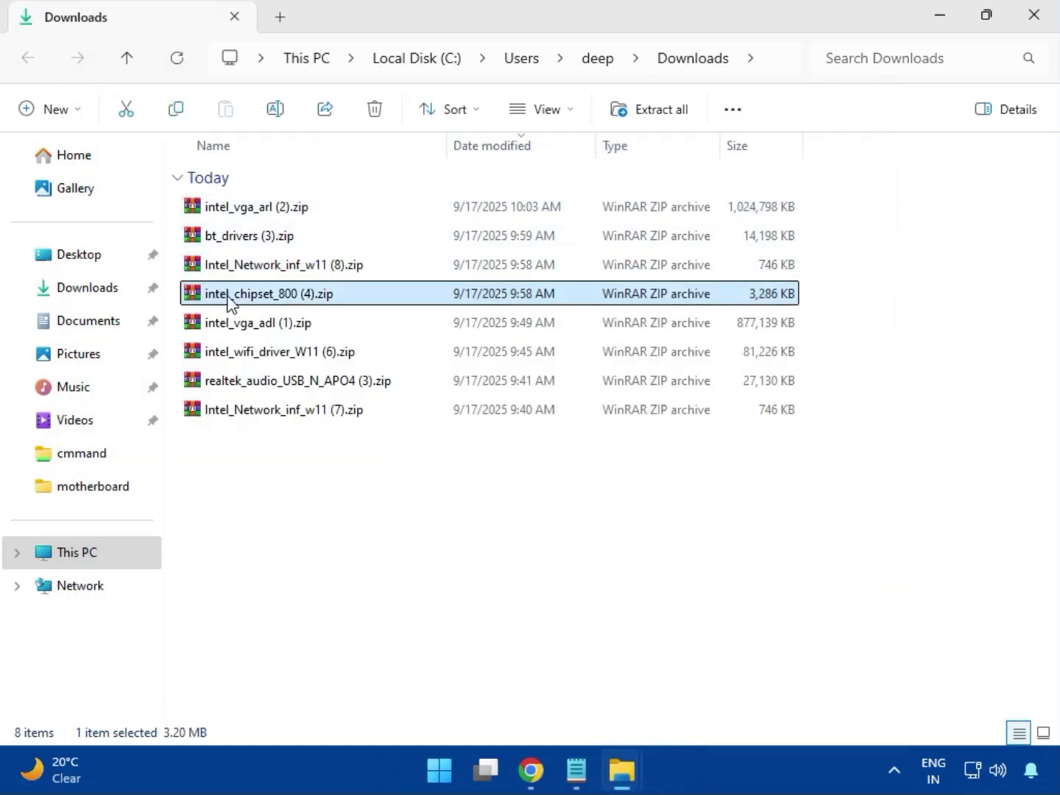
double_click(301, 304)
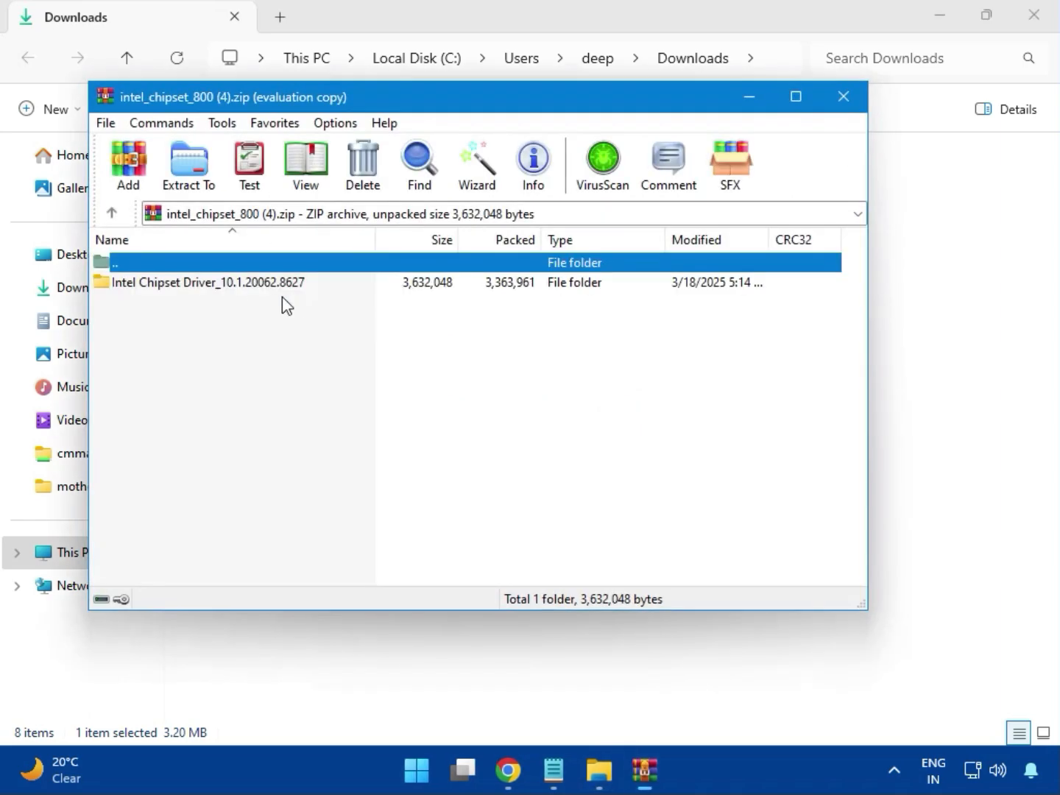
left_click(118, 289)
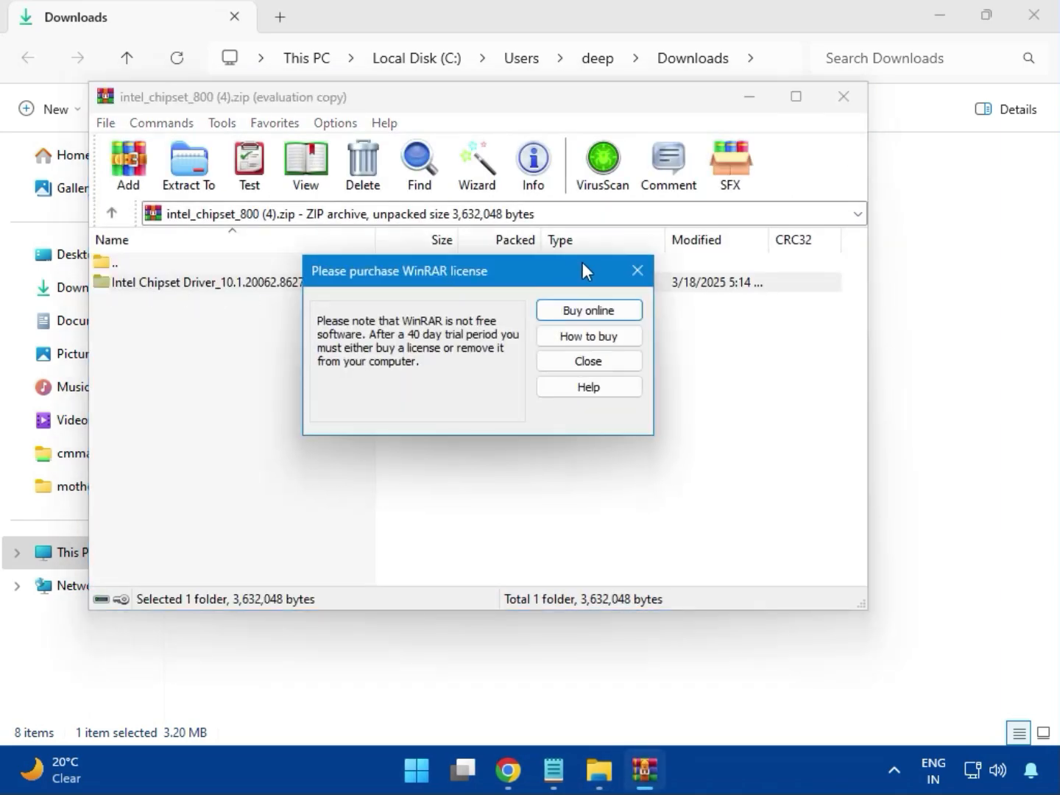
left_click(635, 270)
double_click(261, 288)
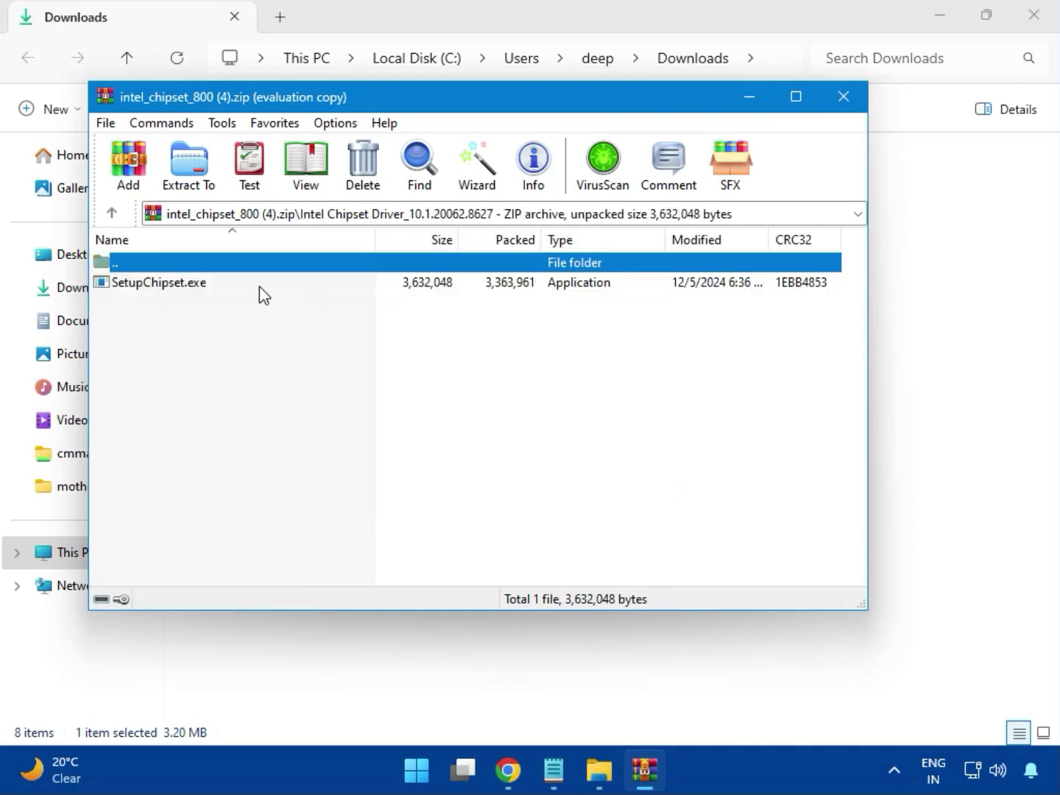
Try to install the Intel Chipset Device Software by running SetupChipset.exe with permission to change the device, and close the archive.
double_click(171, 288)
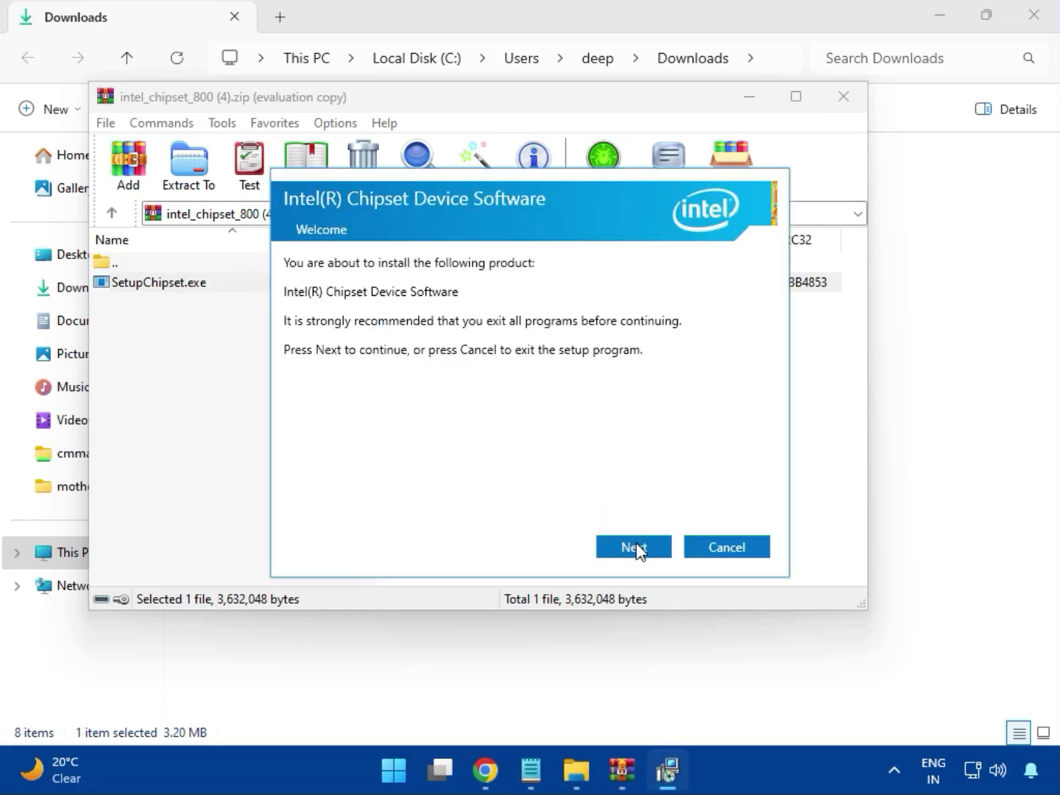
left_click(637, 549)
left_click(634, 549)
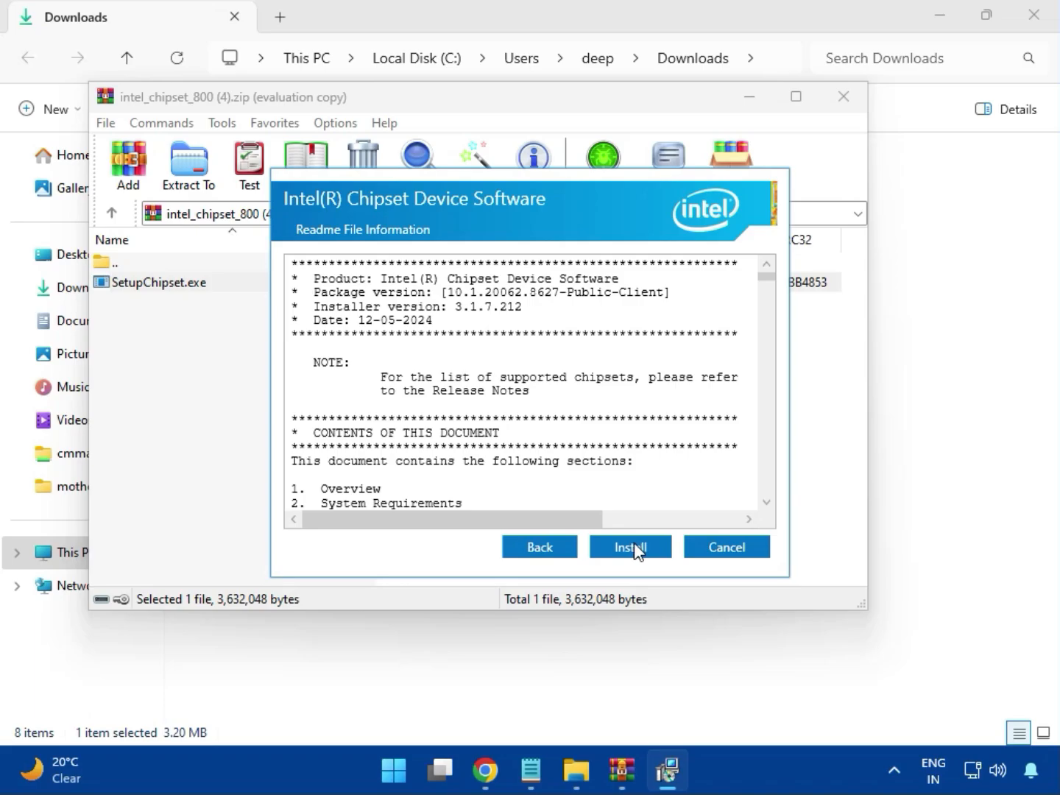
left_click(633, 545)
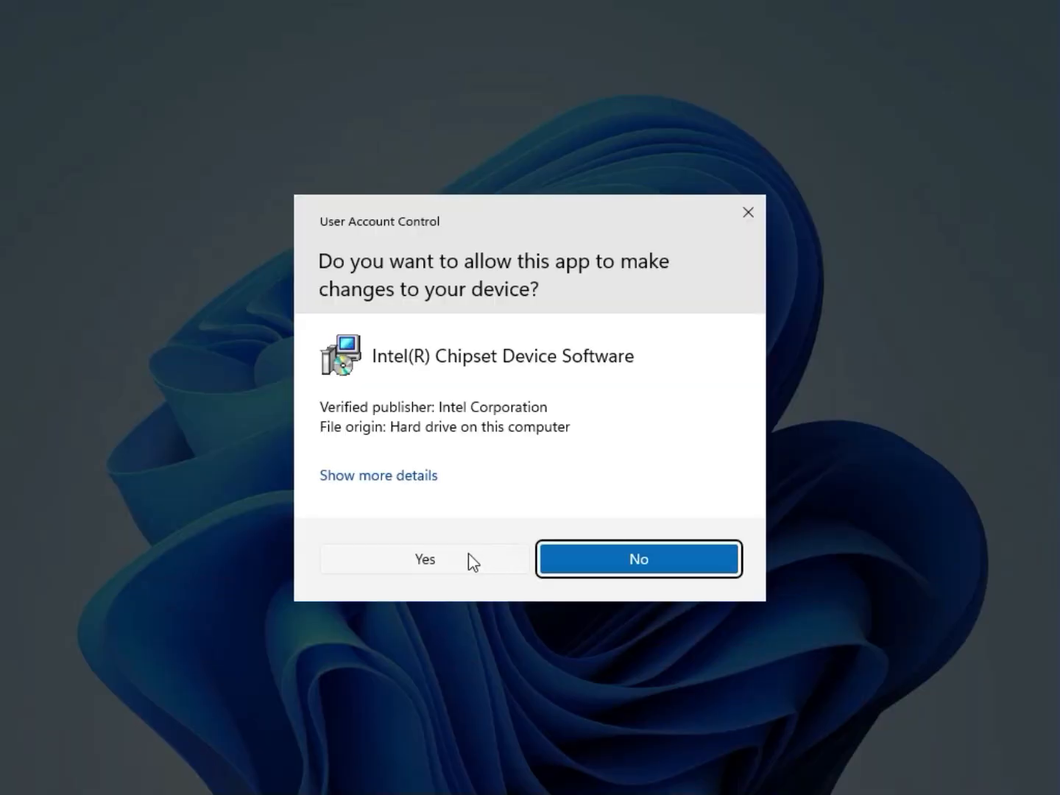
left_click(469, 558)
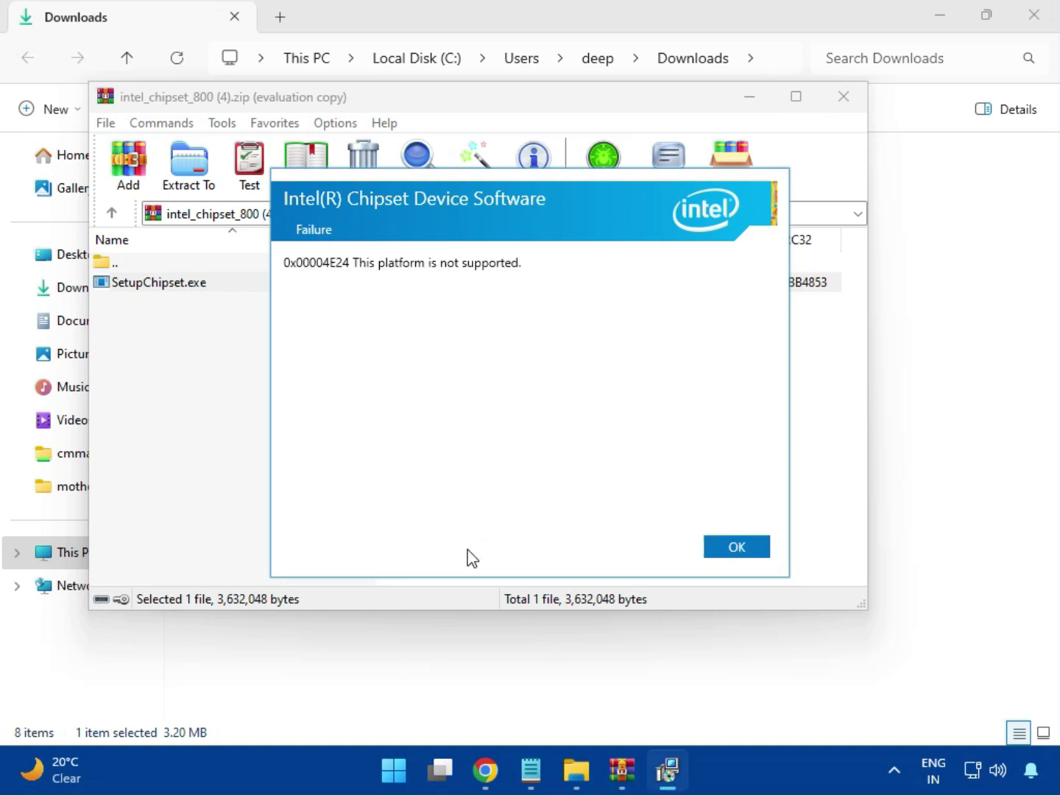
left_click(724, 553)
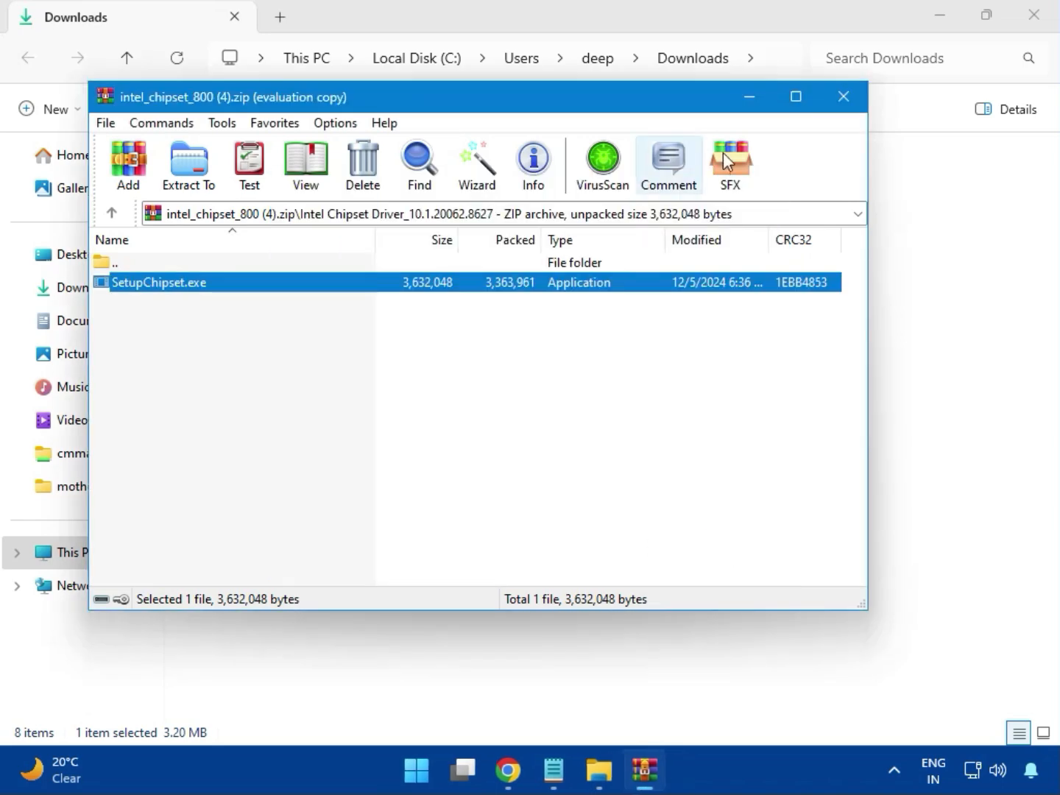
left_click(844, 103)
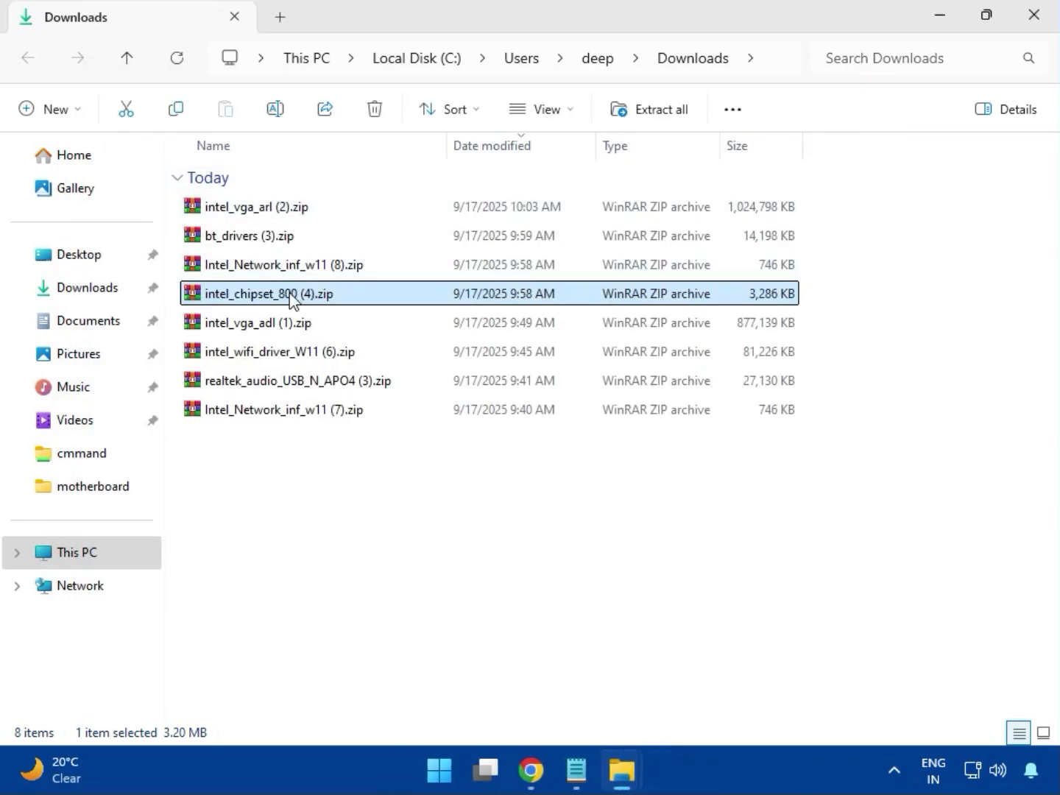
left_click(271, 330)
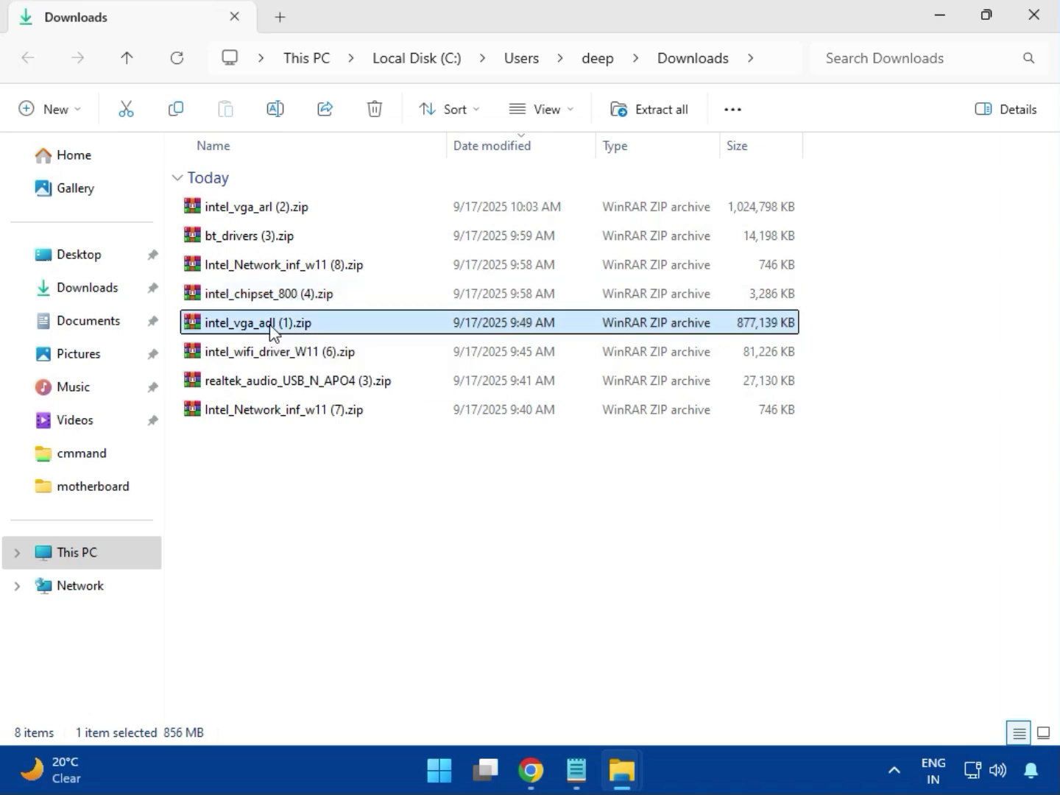
double_click(255, 324)
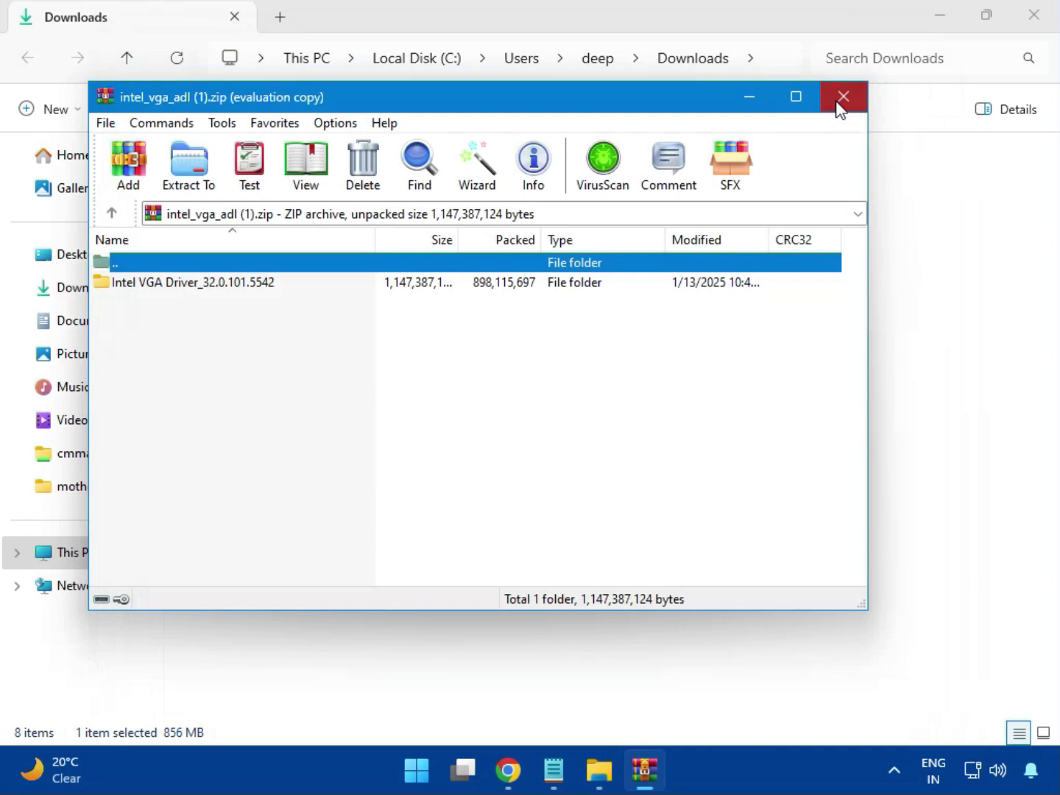
left_click(838, 100)
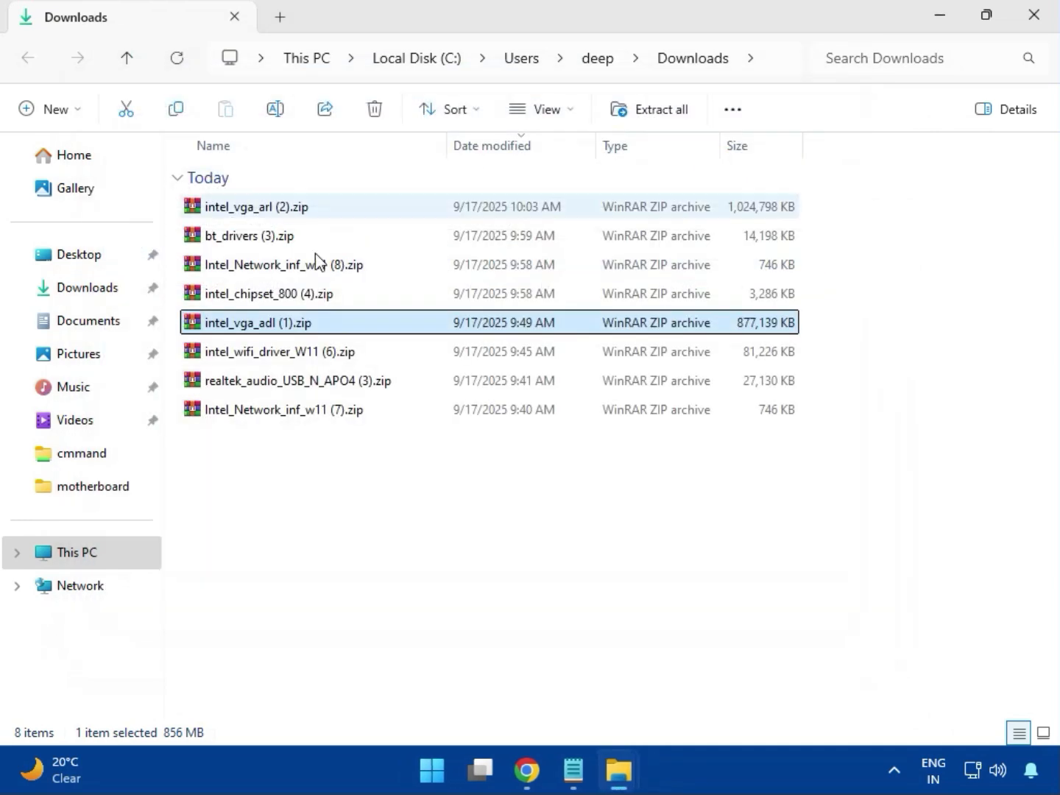
Open the archive intel_wifi_driver_W11 (6).zip, dismiss the WinRAR licence notice and enter the Intel WIFI Driver_23.40.0.4 folder.
left_click(271, 355)
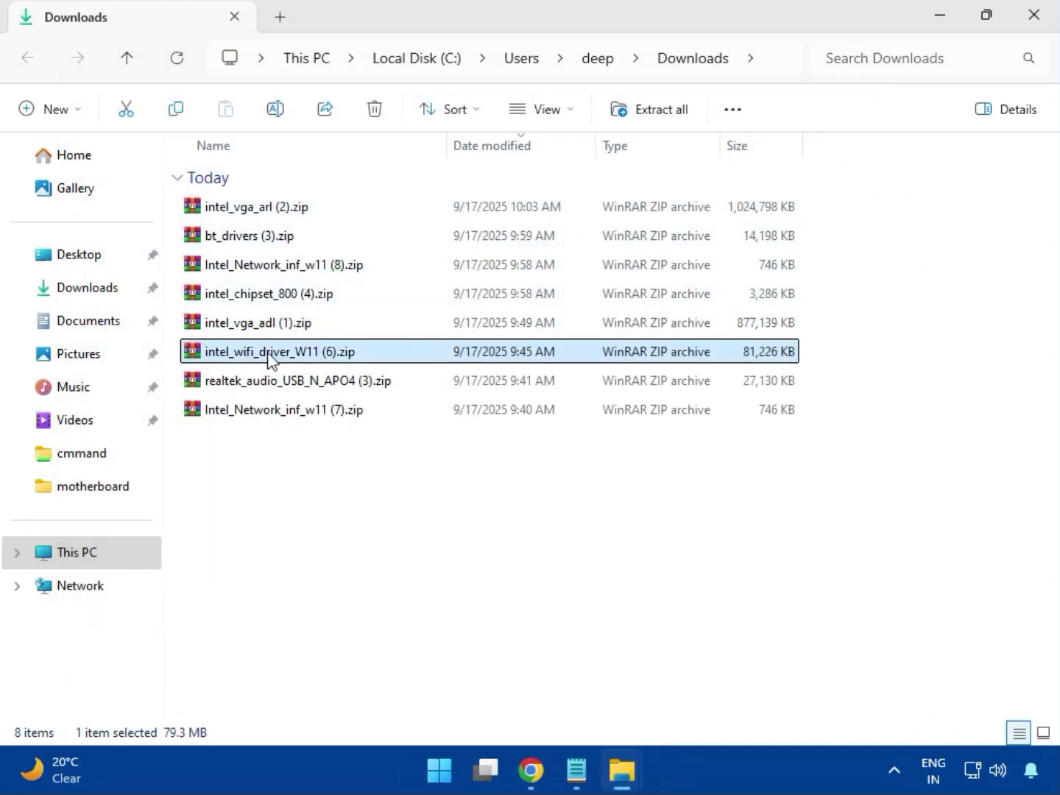
double_click(272, 356)
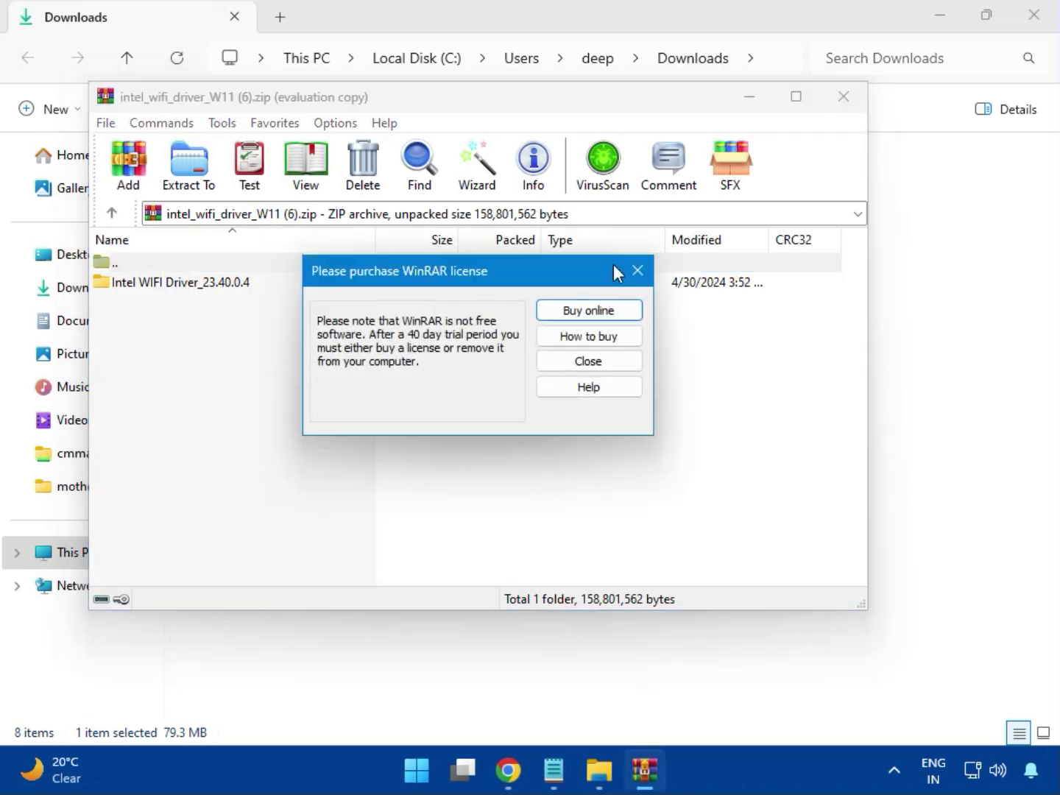
left_click(633, 272)
double_click(170, 282)
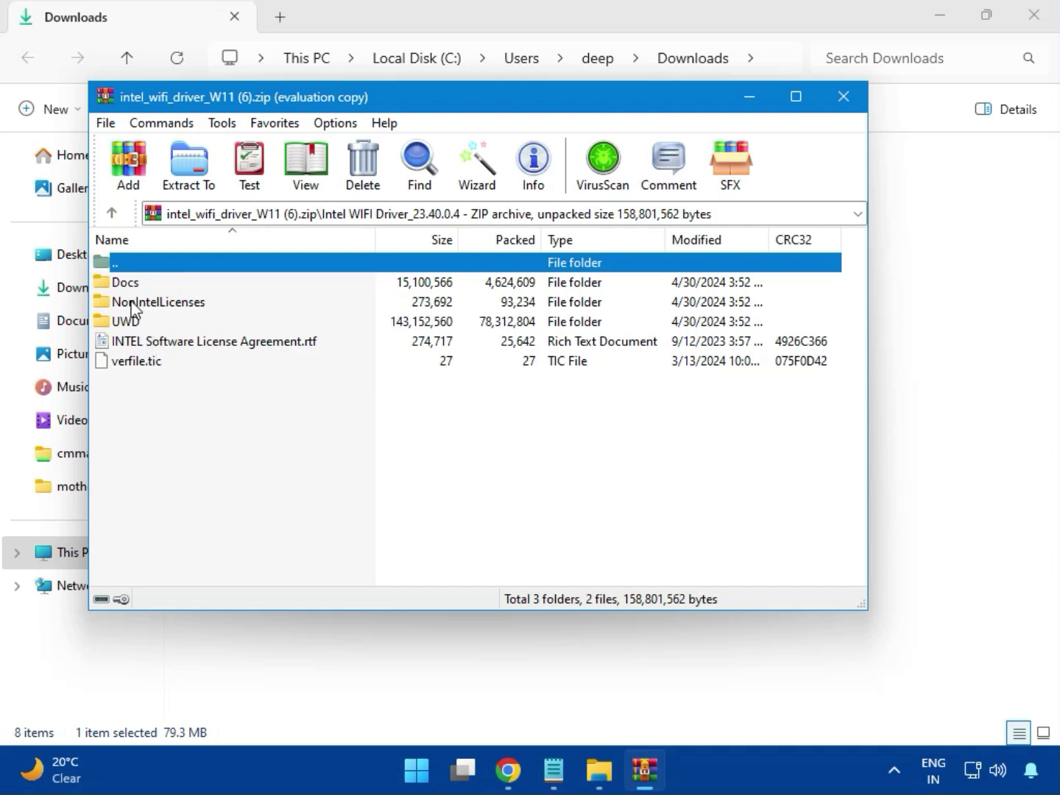
Browse the UWD and Win64 folders of the Wi-Fi driver archive, check the Drivers folder, and enter the Installer folder.
double_click(140, 321)
left_click(144, 293)
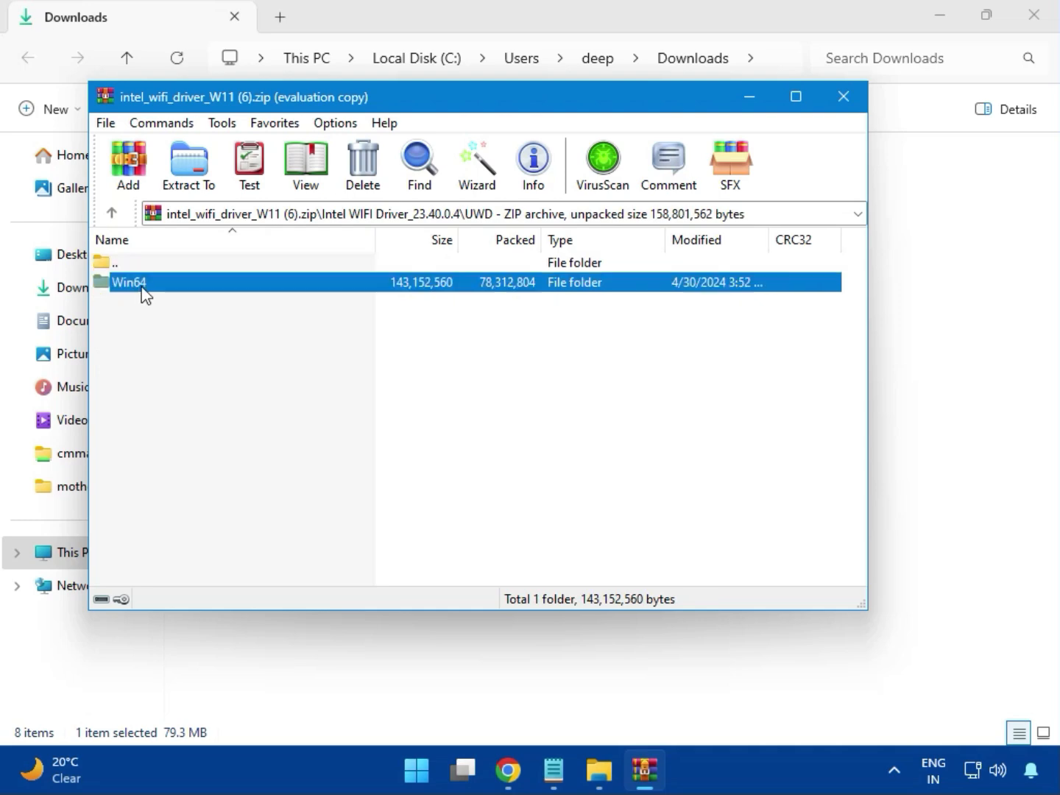
double_click(144, 293)
double_click(131, 283)
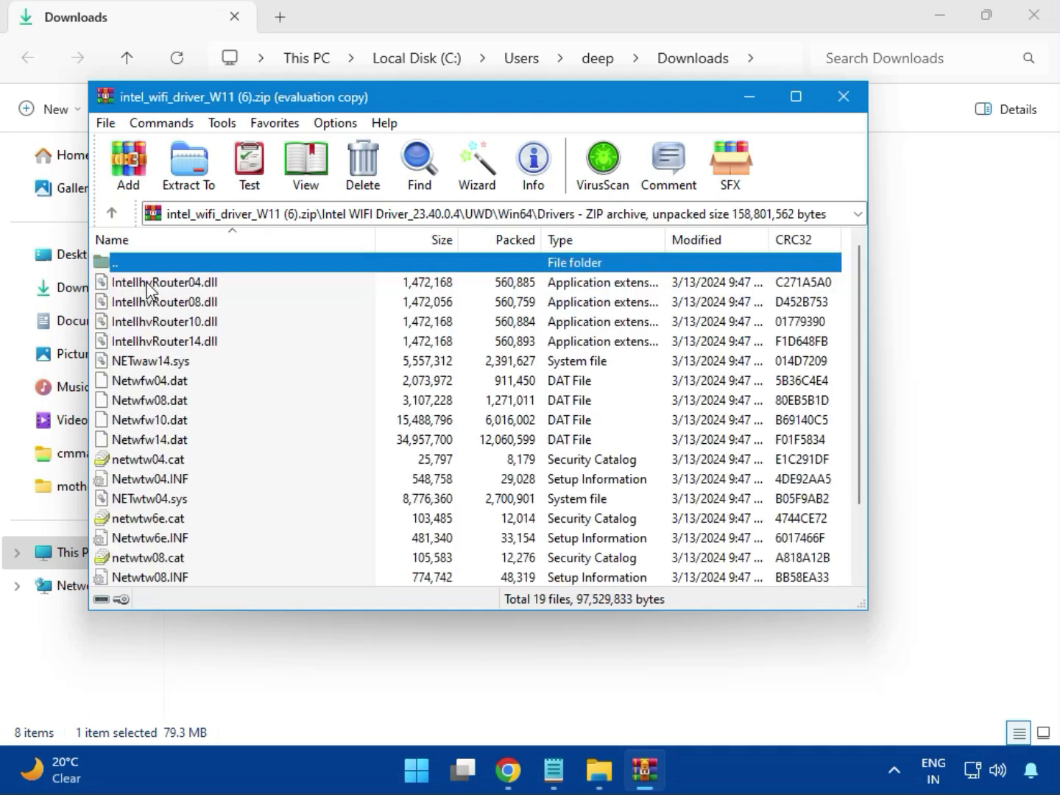
scroll(188, 412, "down", 2)
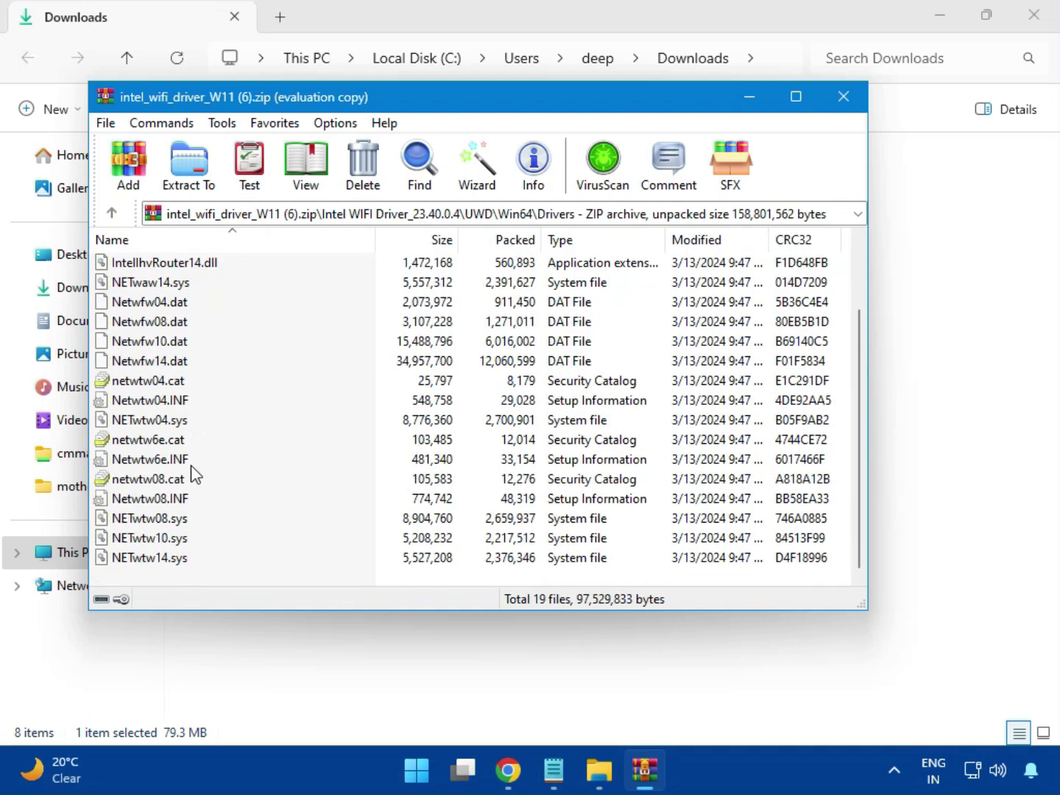
scroll(186, 493, "up", 2)
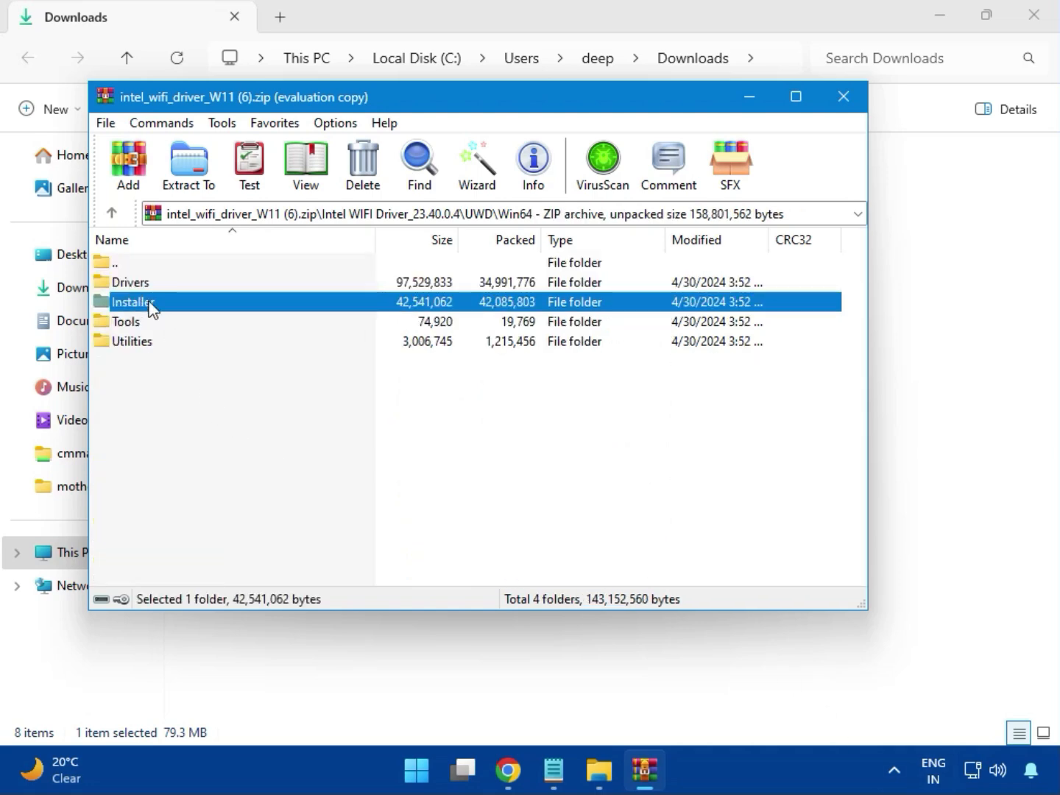
double_click(150, 304)
Install the Intel PROSet/Wireless Wi-Fi Software by running WirelessSetup.exe and agreeing to the license terms, and close the finished installer and archive.
double_click(156, 306)
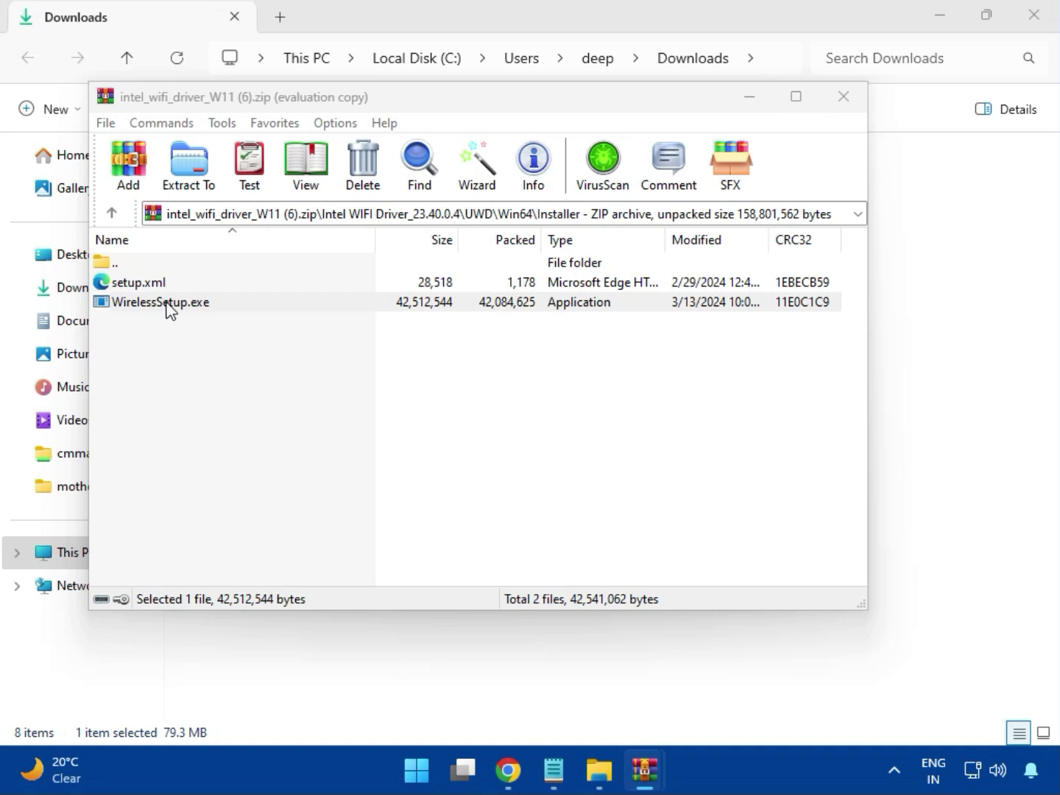
double_click(170, 308)
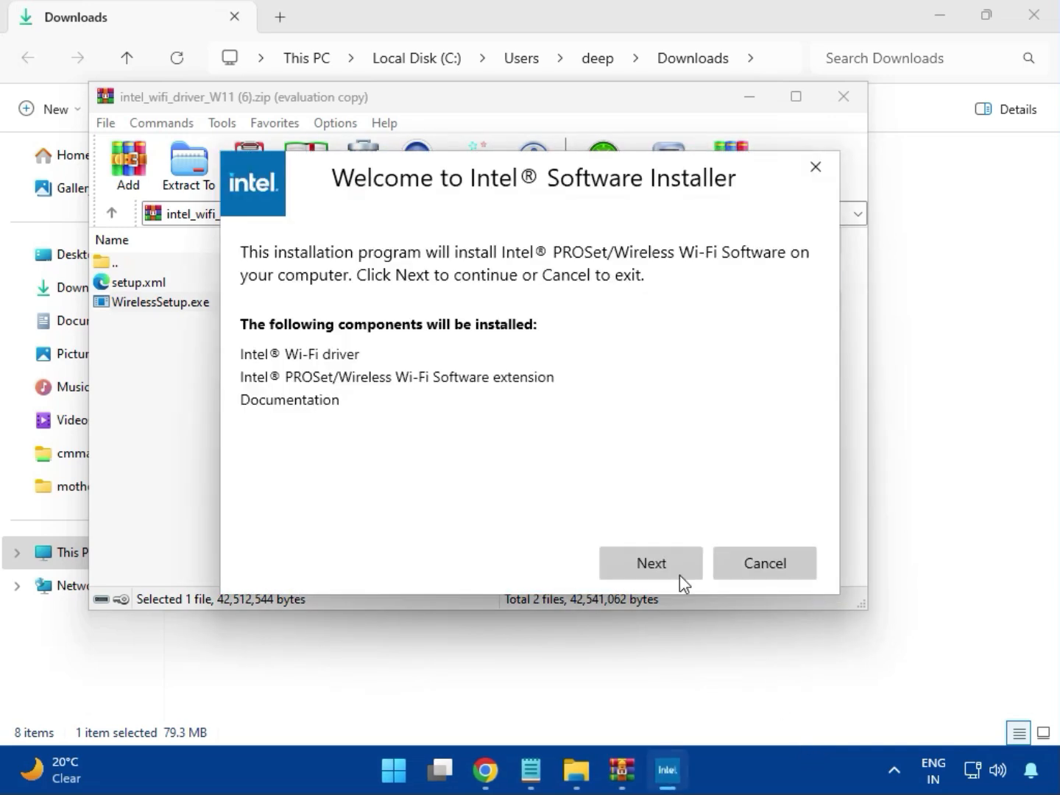
left_click(649, 553)
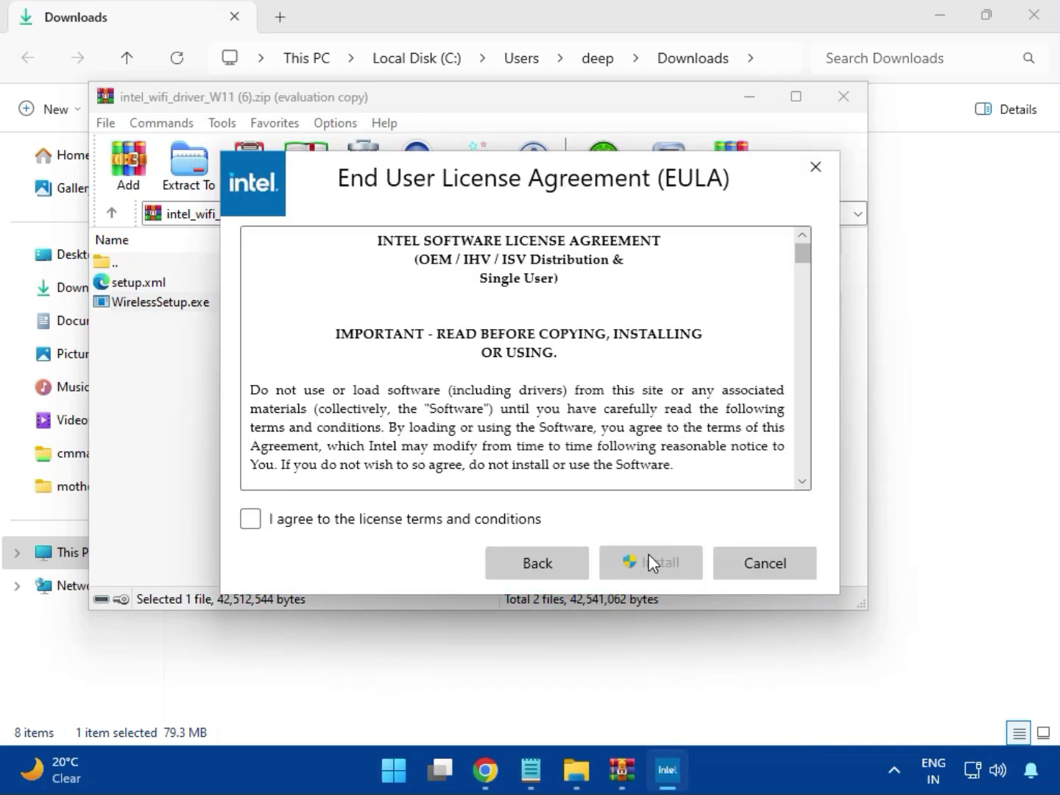
left_click(464, 525)
left_click(662, 570)
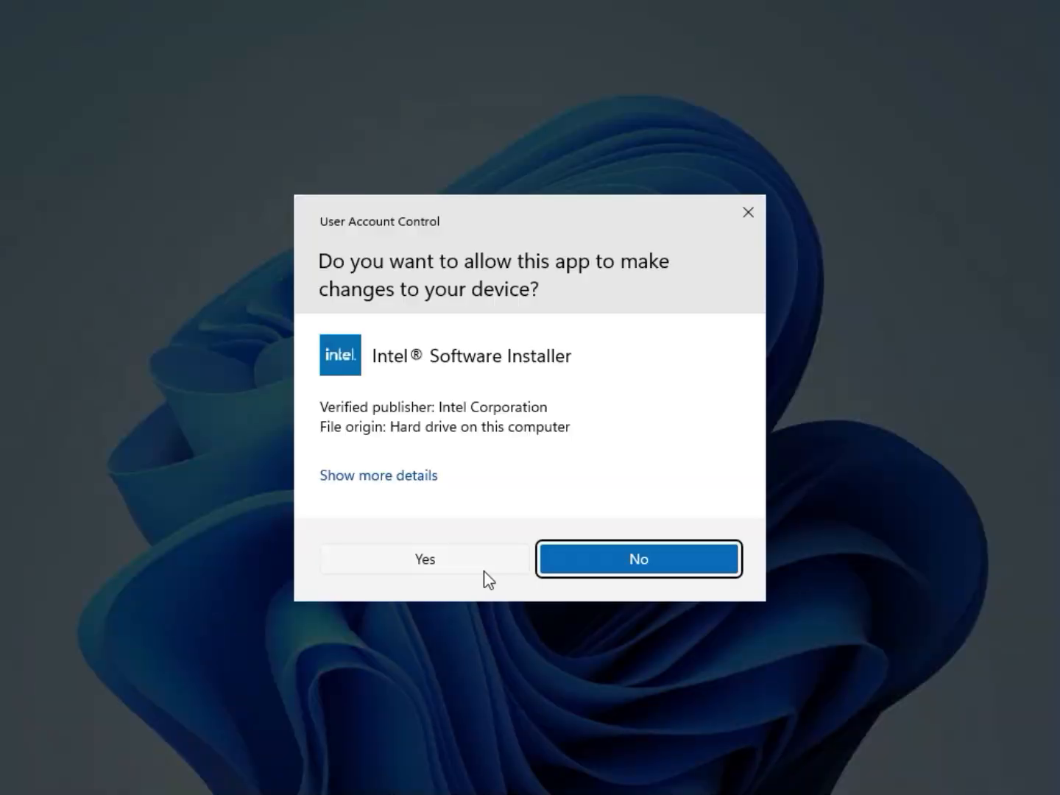
left_click(484, 572)
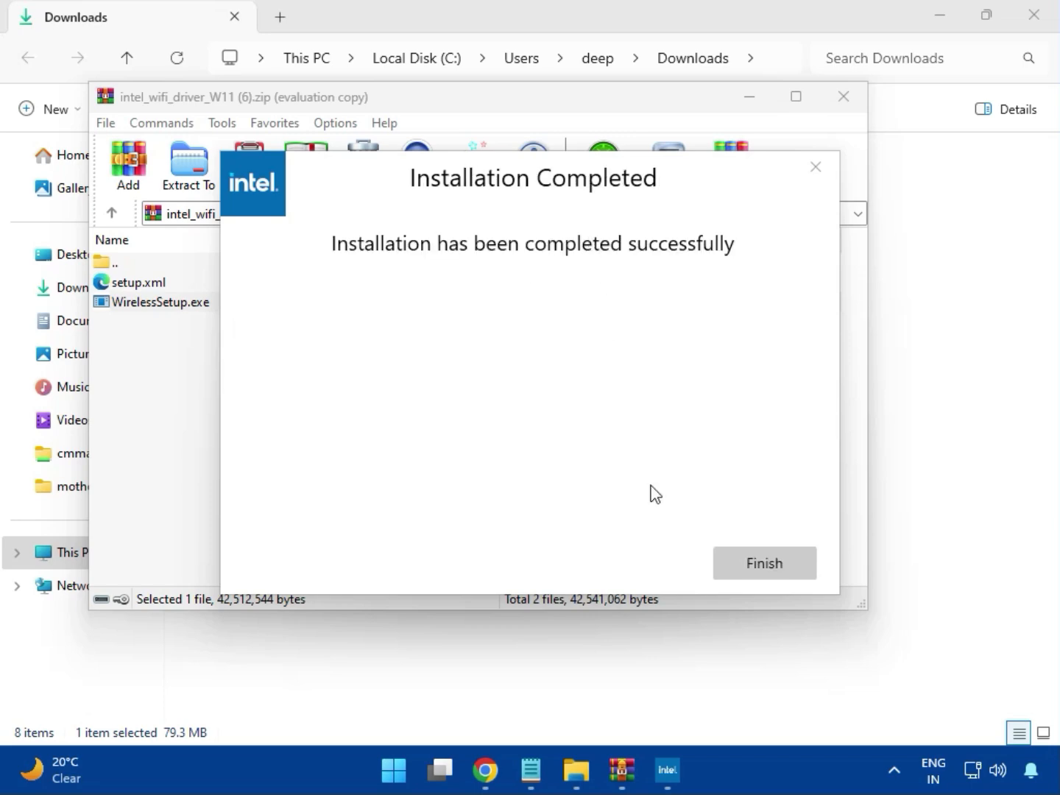
left_click(762, 565)
left_click(846, 98)
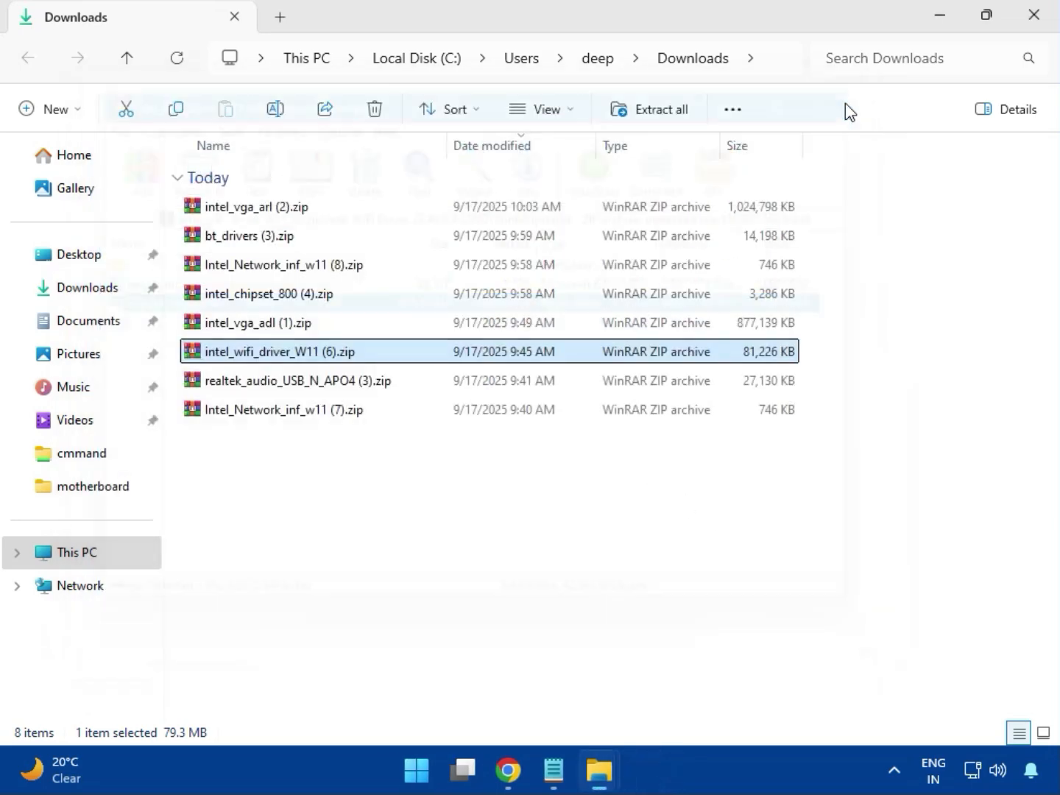
Open the archive realtek_audio_USB_N_APO4 (3).zip, dismiss the WinRAR licence notice and enter the Realtek USB Universal Driver folder.
double_click(329, 387)
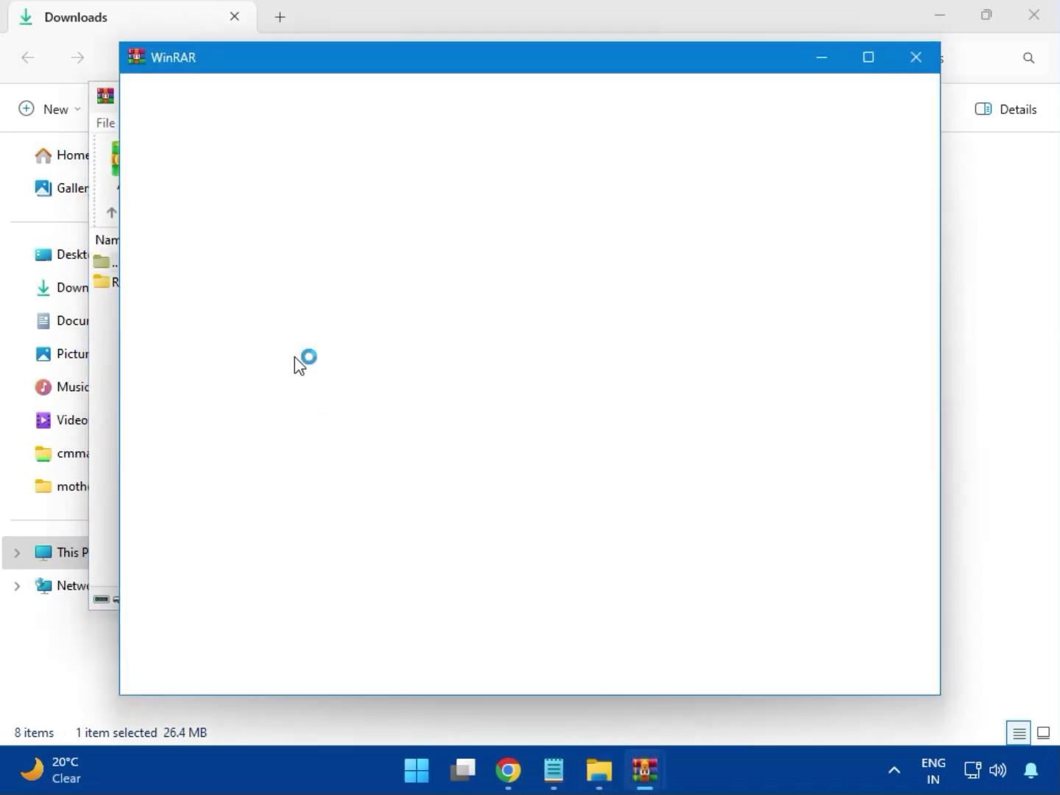
left_click(917, 56)
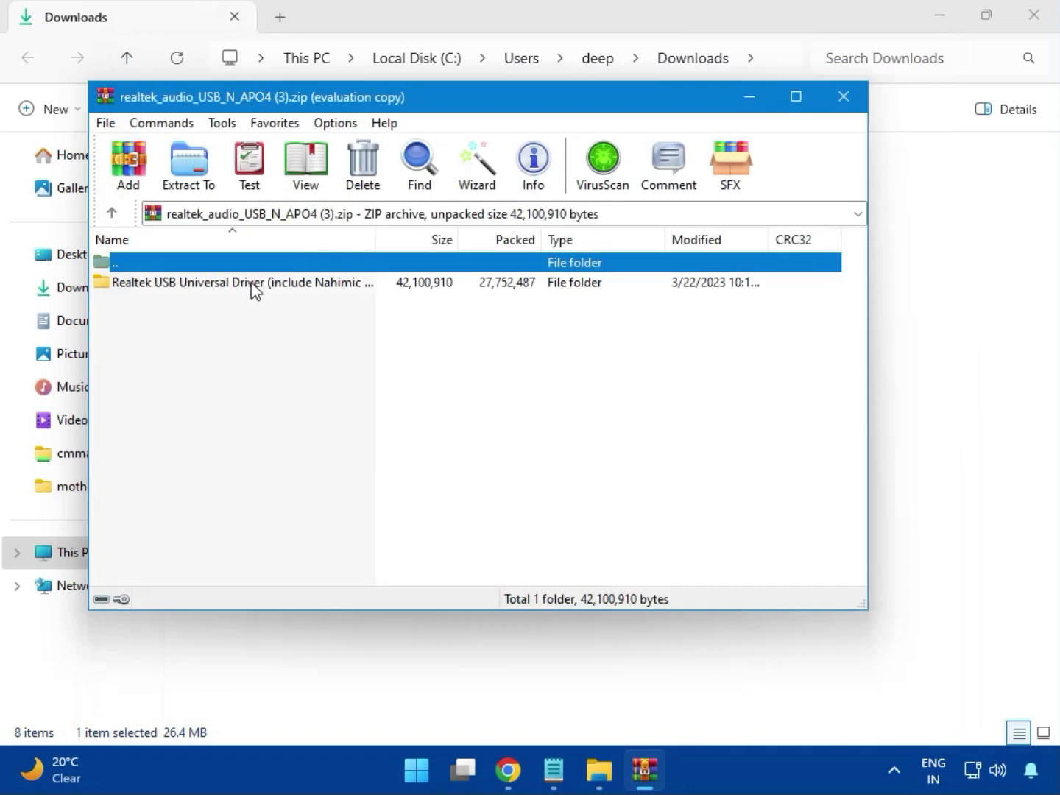
double_click(234, 285)
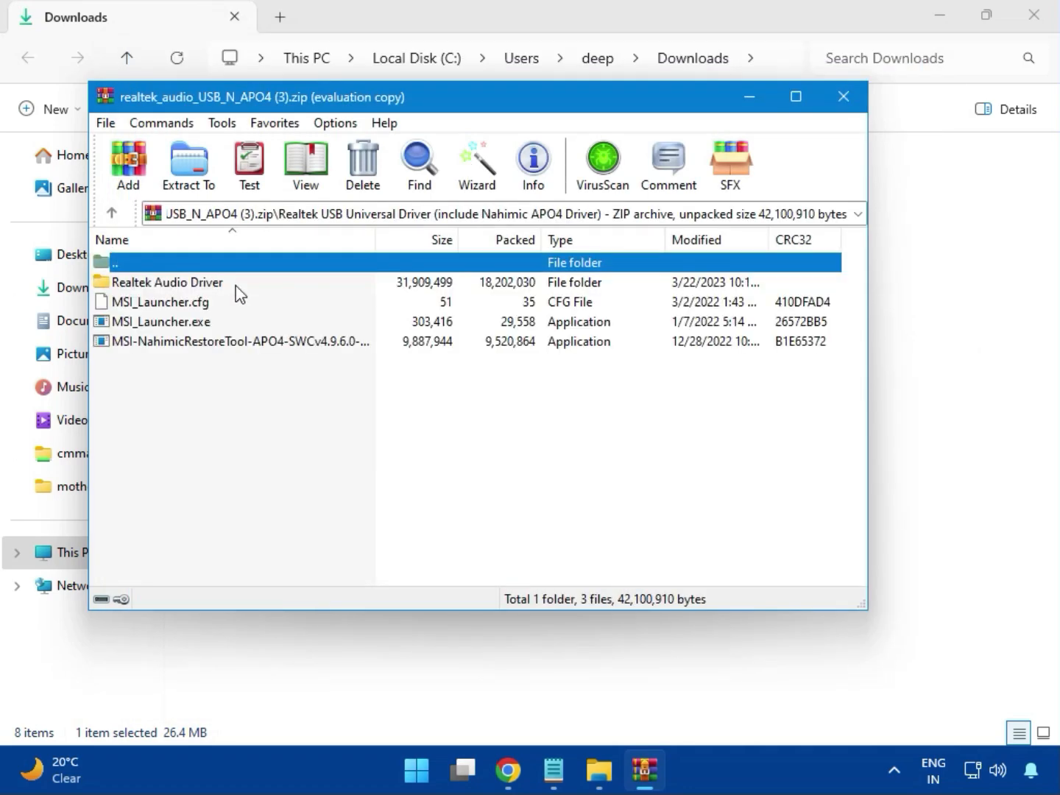
Run MSI_Launcher.exe with permission to change the device to install the Realtek audio driver, and close the archive and the Downloads window.
double_click(187, 324)
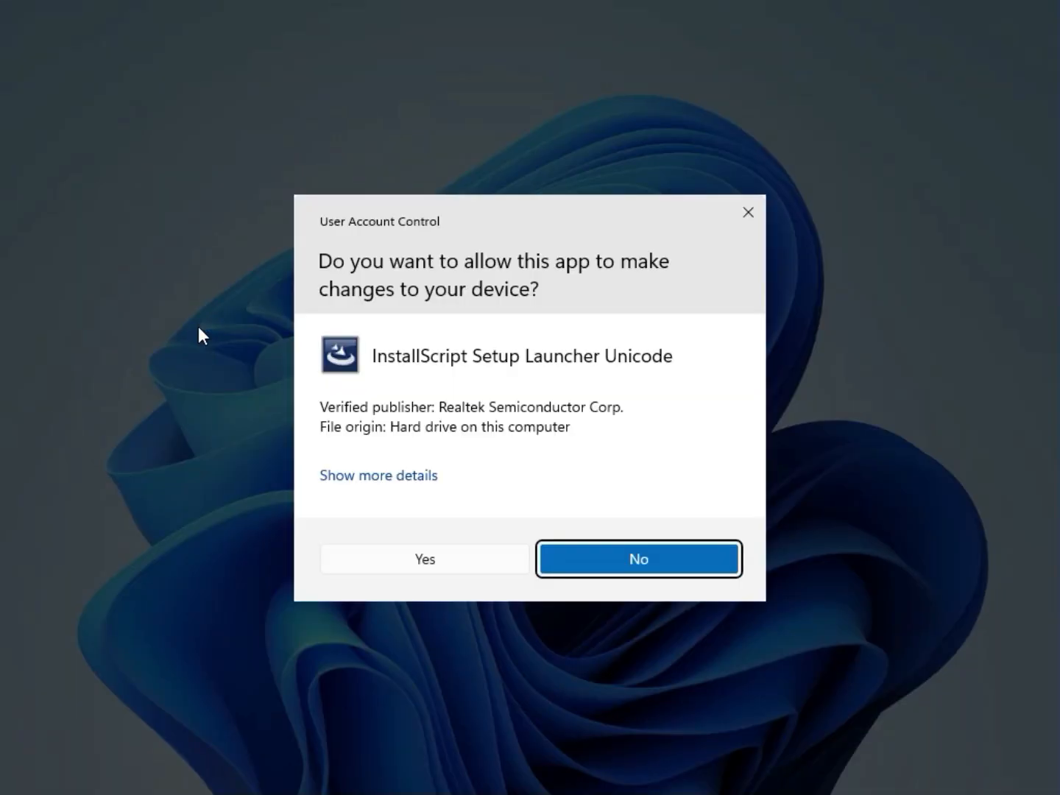
left_click(419, 558)
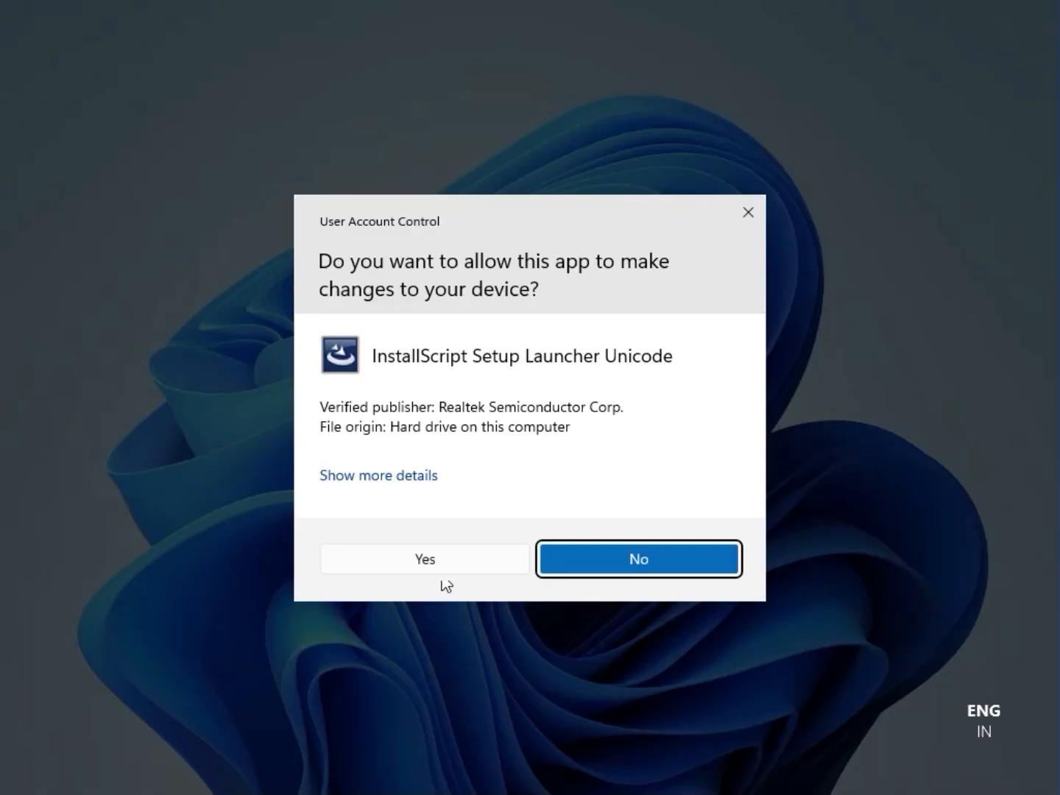
left_click(427, 559)
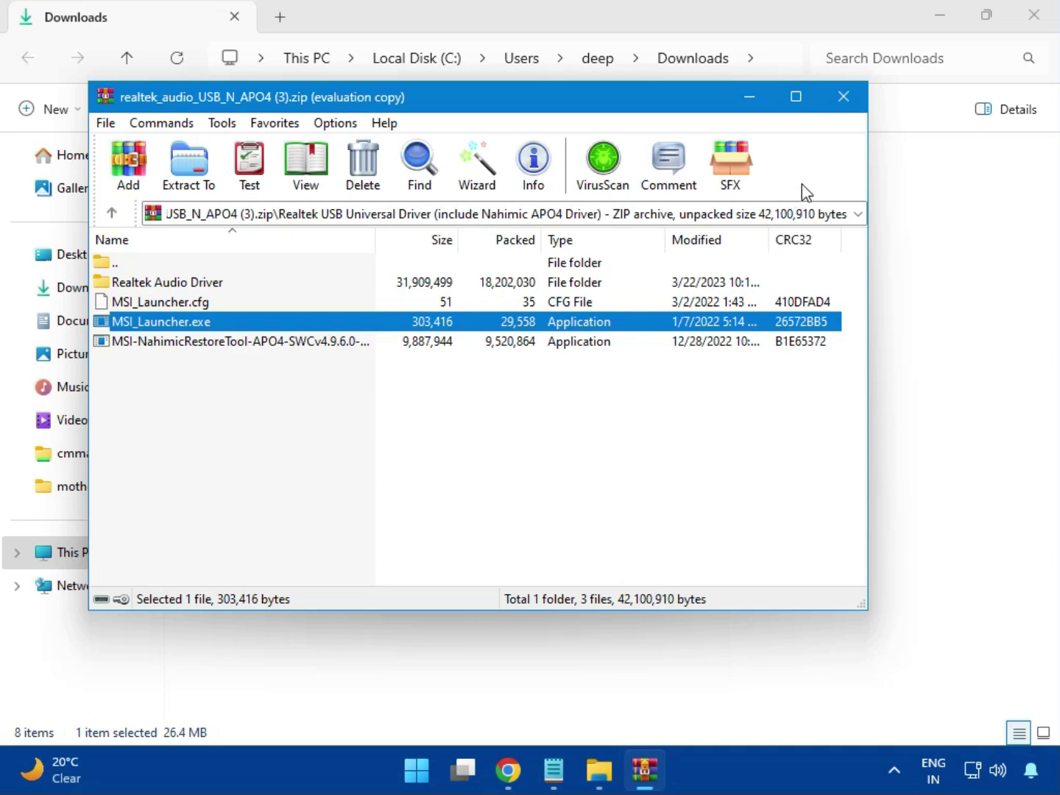
left_click(844, 98)
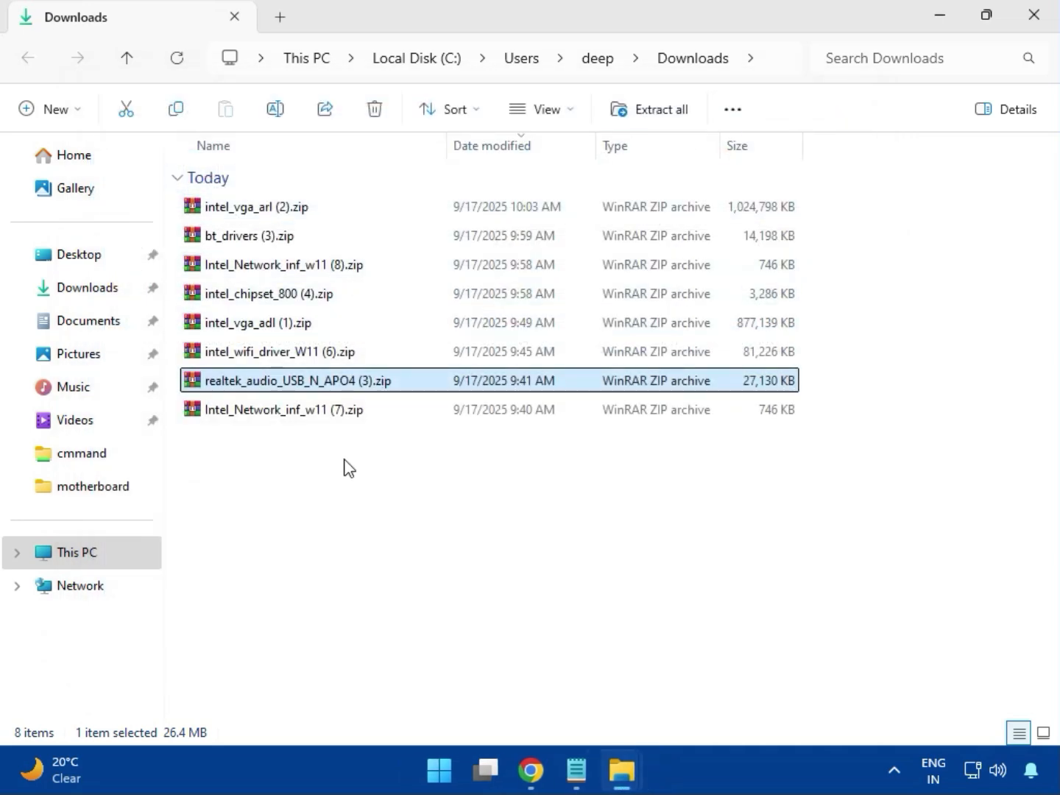
left_click(285, 412)
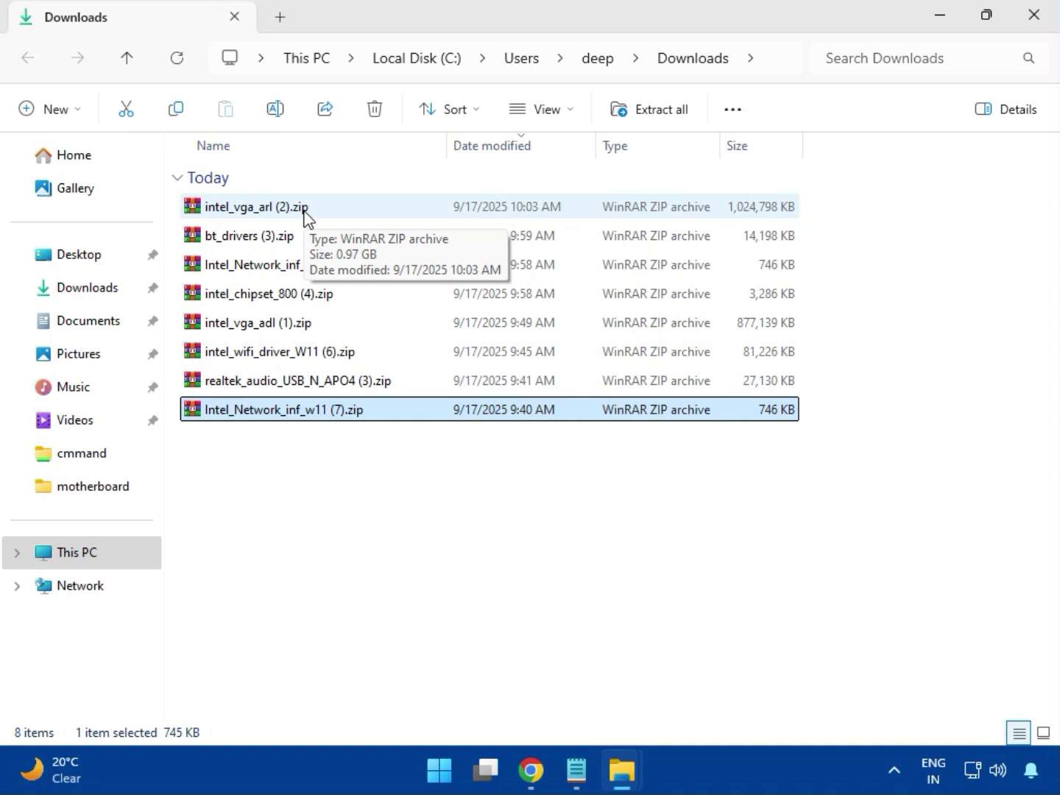
left_click(1036, 35)
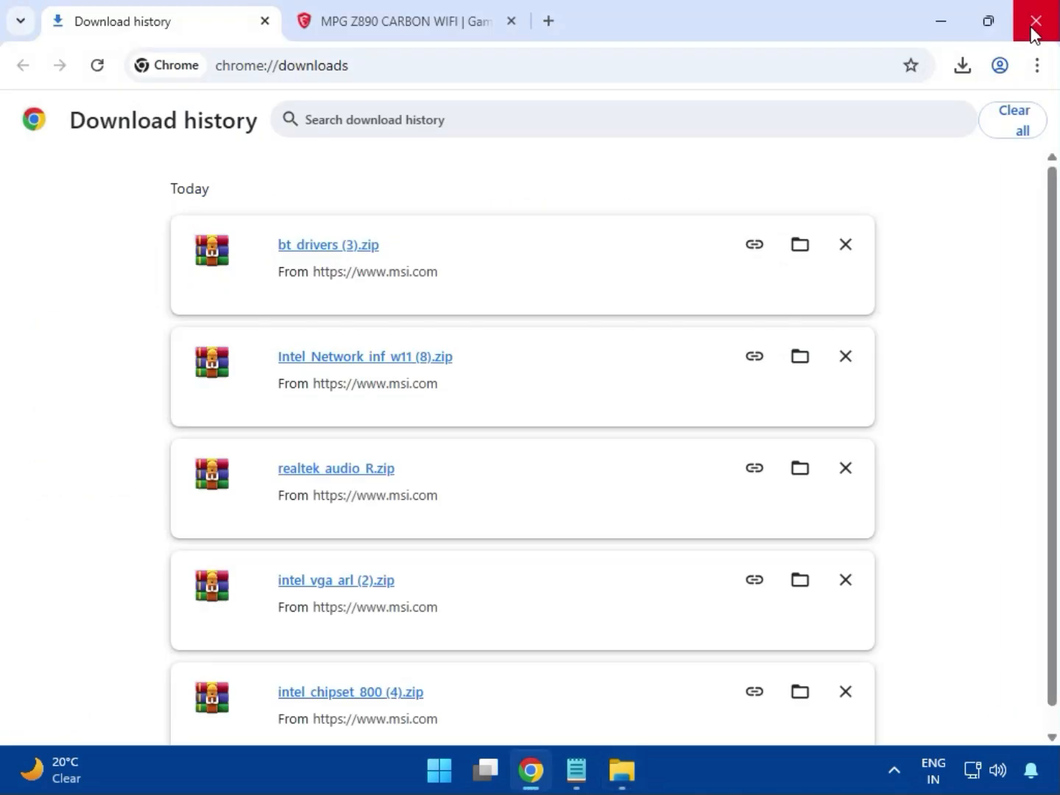